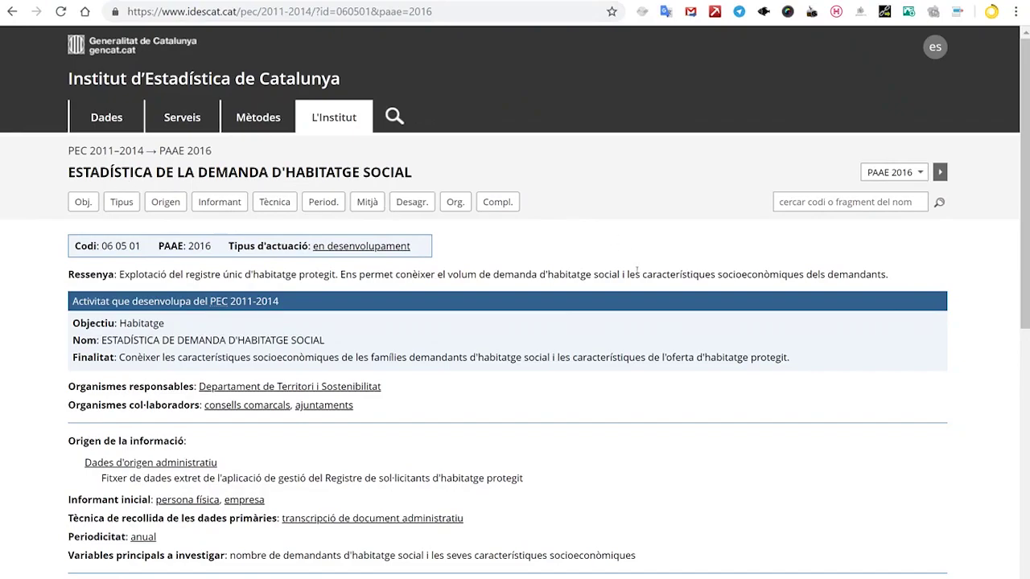
Step: Open the published file "Demanda d'habitatge protegit. Sol·licituds admeses. Informació municipal (XLS)" and enable editing in the workbook
{"action": "scroll", "coordinate": [642, 272], "scroll_direction": "down", "scroll_amount": 5}
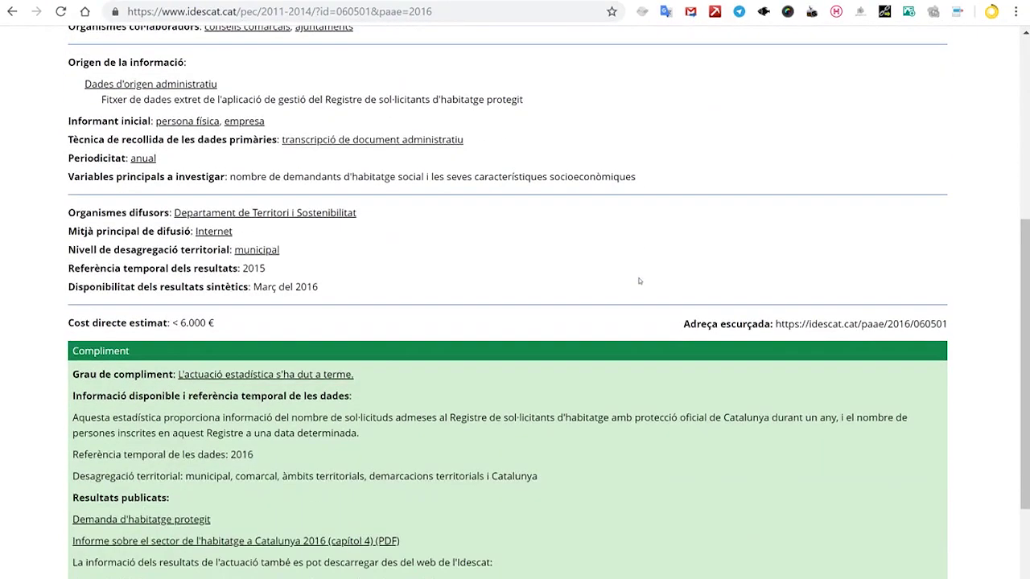
{"action": "scroll", "coordinate": [642, 272], "scroll_direction": "down", "scroll_amount": 3}
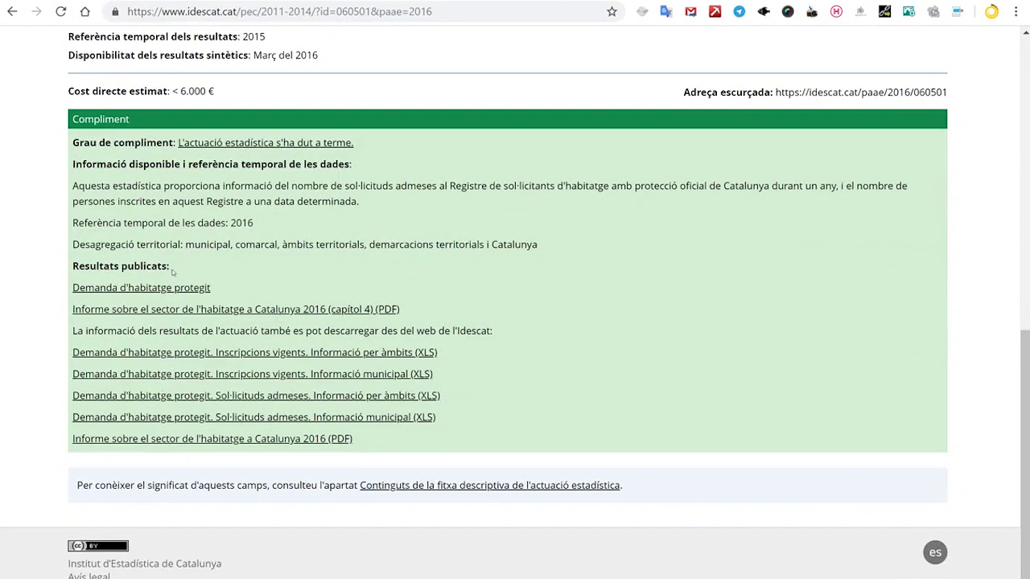
{"action": "left_click_drag", "start_coordinate": [457, 416], "coordinate": [40, 416]}
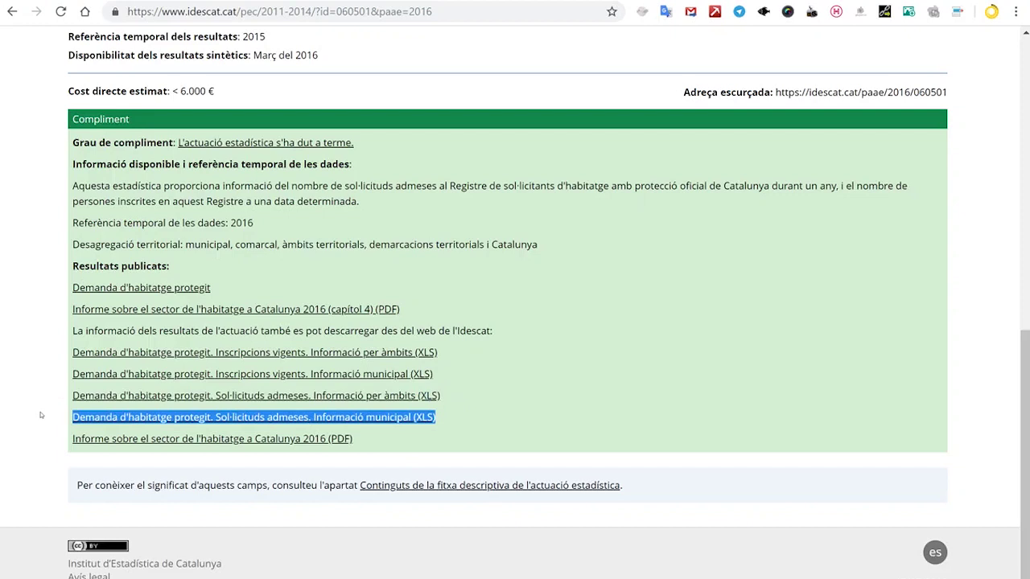
{"action": "left_click_drag", "start_coordinate": [40, 416], "coordinate": [483, 417]}
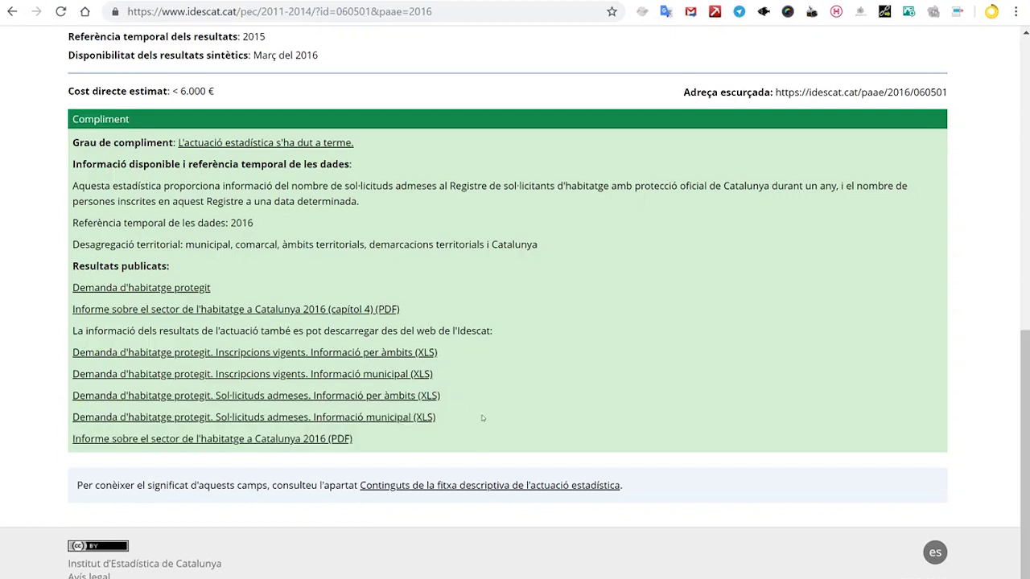
{"action": "left_click", "coordinate": [366, 417]}
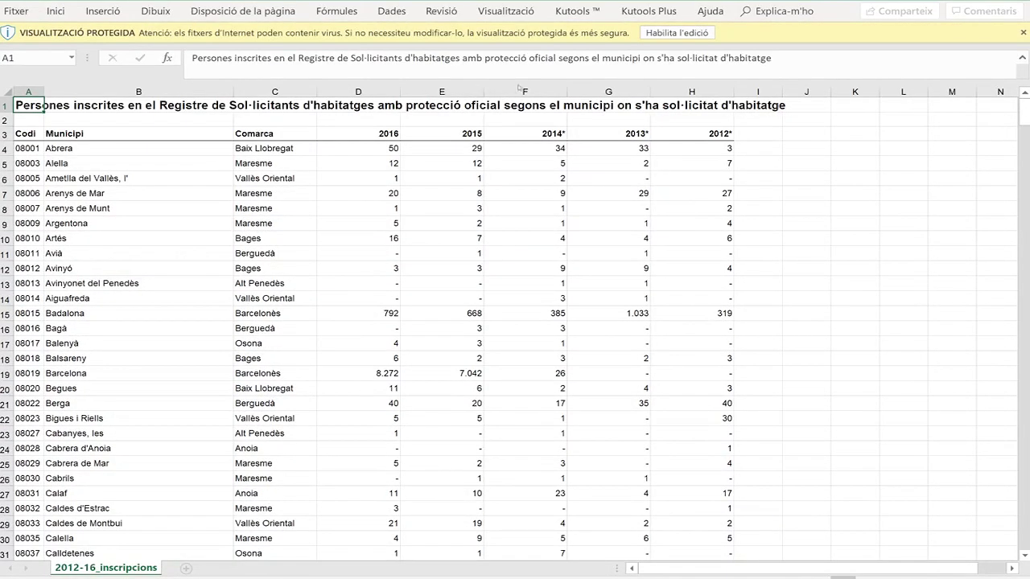
{"action": "left_click", "coordinate": [649, 33]}
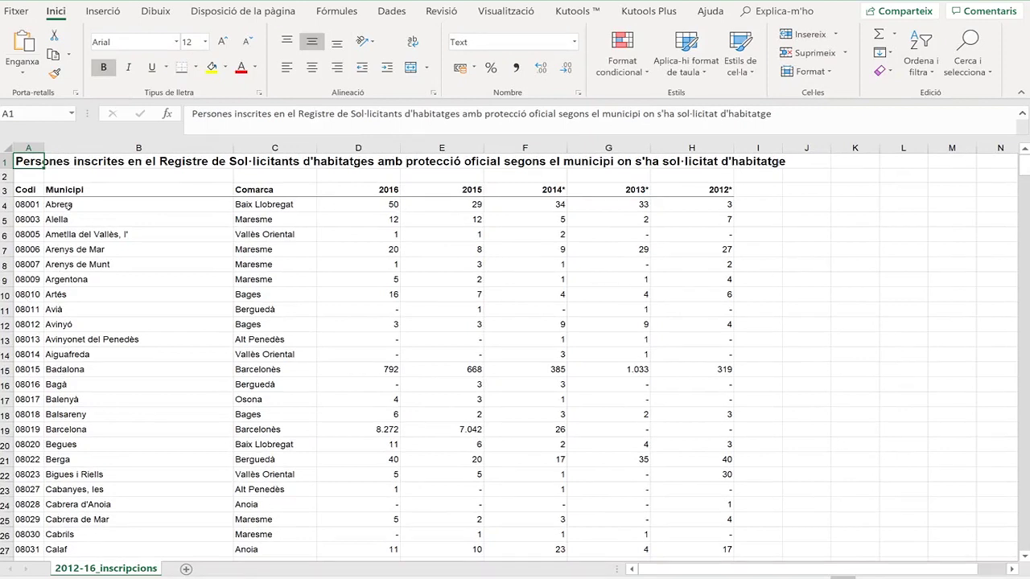
Step: Examine how the table is organised: the Codi, Municipi, Comarca and yearly columns and the municipality rows
{"action": "left_click", "coordinate": [87, 146]}
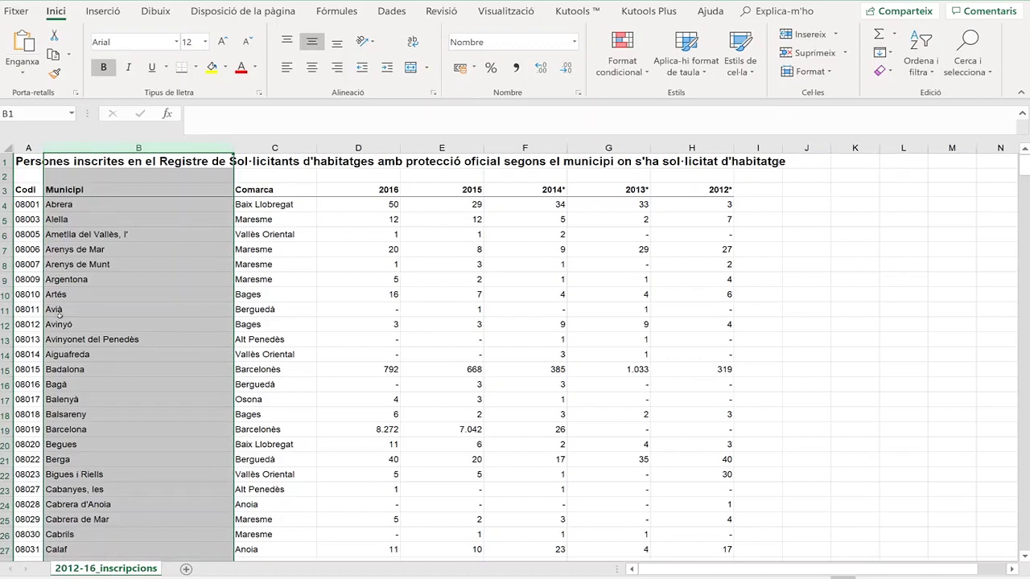
{"action": "left_click", "coordinate": [29, 148]}
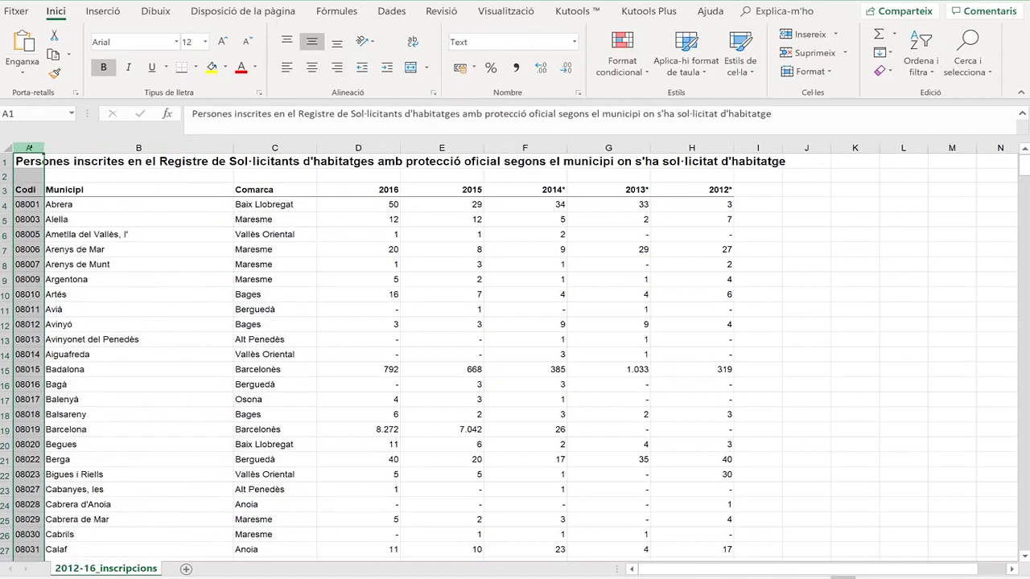
{"action": "left_click", "coordinate": [277, 148]}
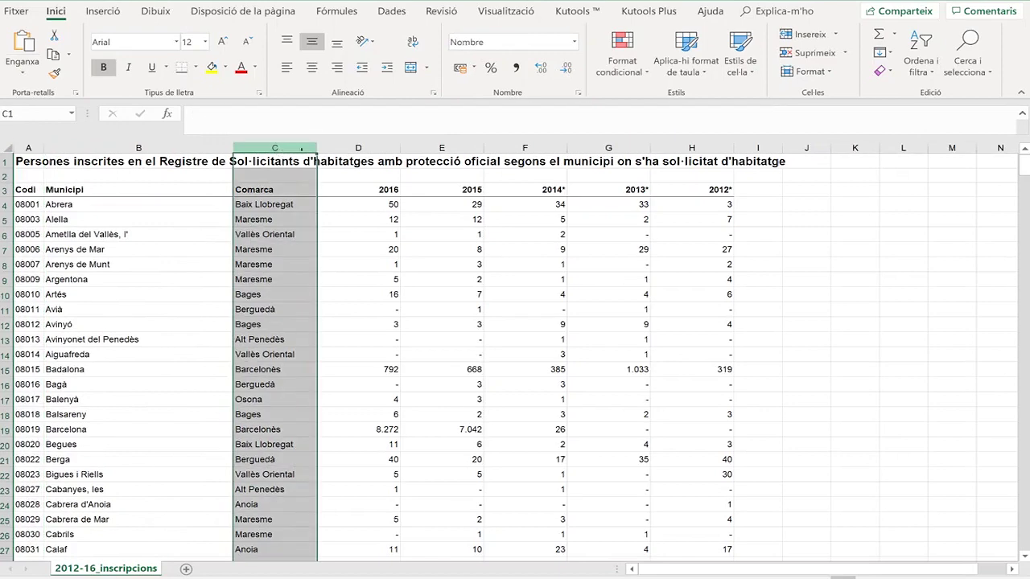
{"action": "left_click_drag", "start_coordinate": [350, 149], "coordinate": [368, 203]}
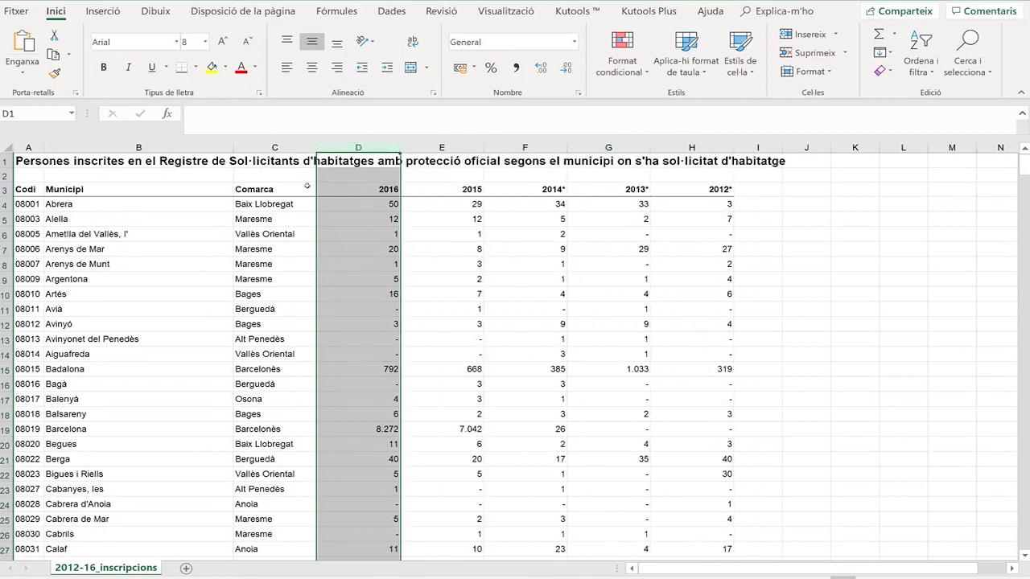
{"action": "left_click", "coordinate": [775, 238]}
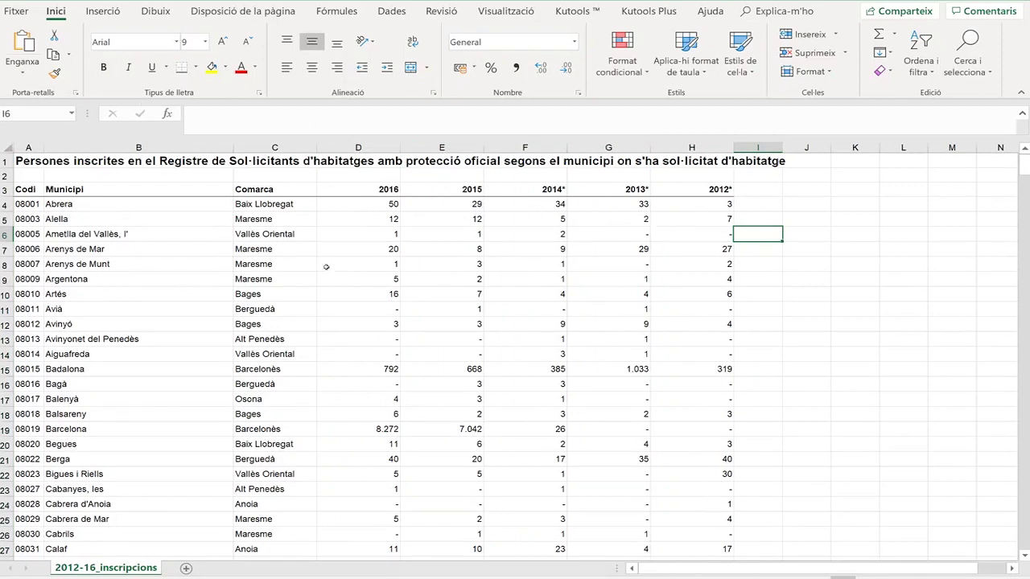
{"action": "scroll", "coordinate": [957, 331], "scroll_direction": "down", "scroll_amount": 5}
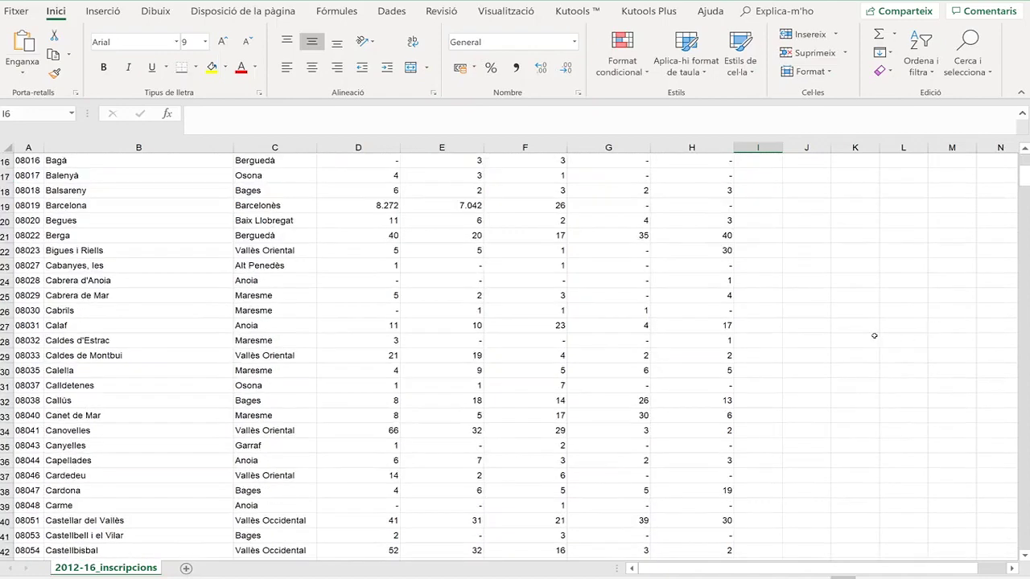
{"action": "scroll", "coordinate": [875, 335], "scroll_direction": "up", "scroll_amount": 5}
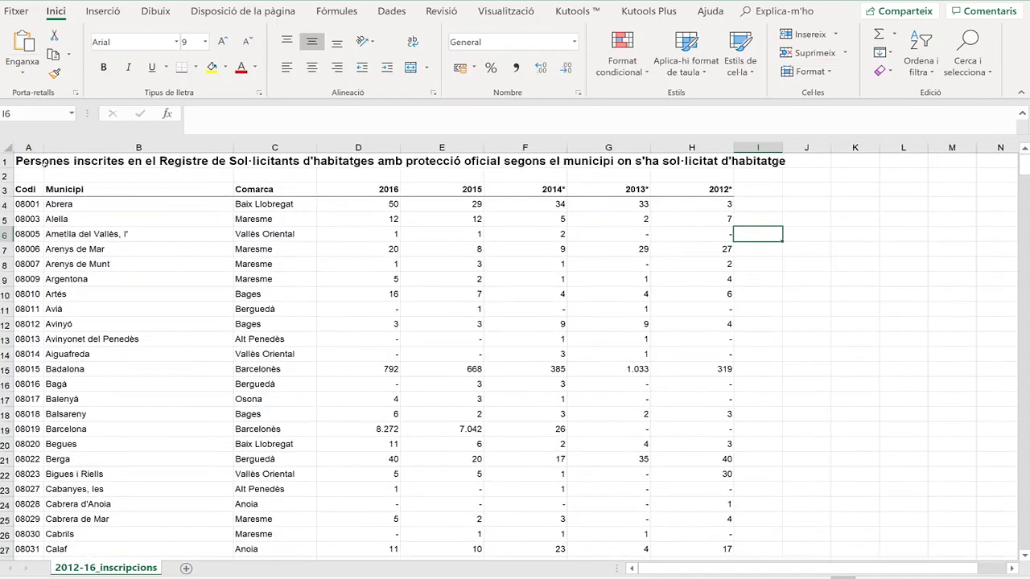
Step: Create a copy of the 2012-16_inscripcions sheet in the same workbook, placed before the original
{"action": "right_click", "coordinate": [117, 573]}
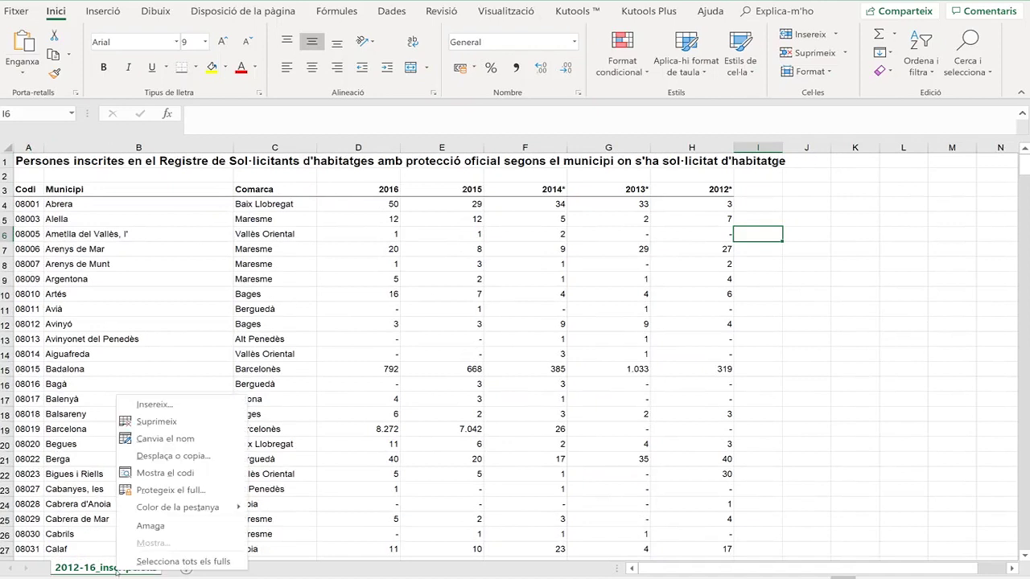
{"action": "left_click", "coordinate": [192, 457]}
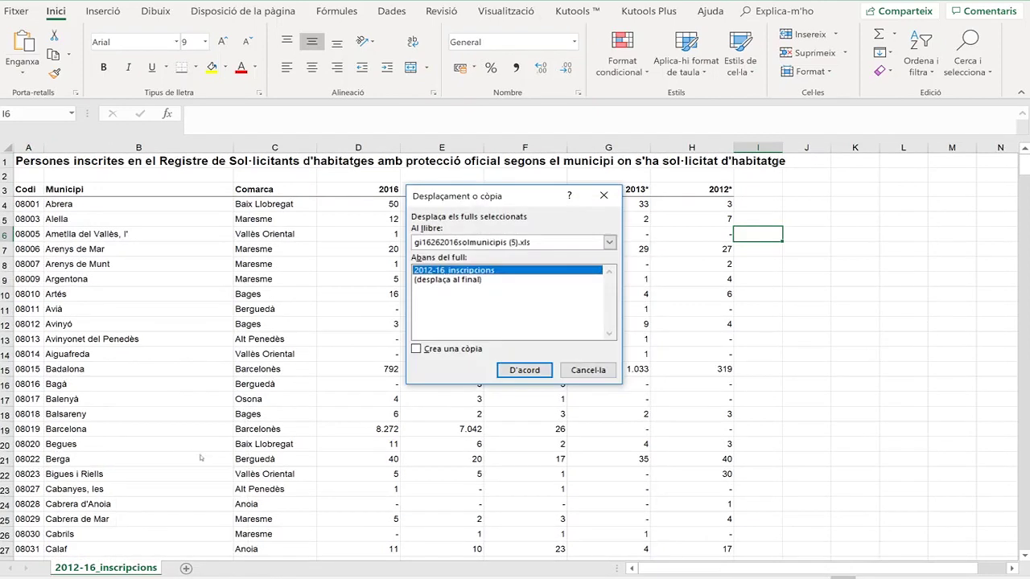
{"action": "left_click", "coordinate": [418, 348]}
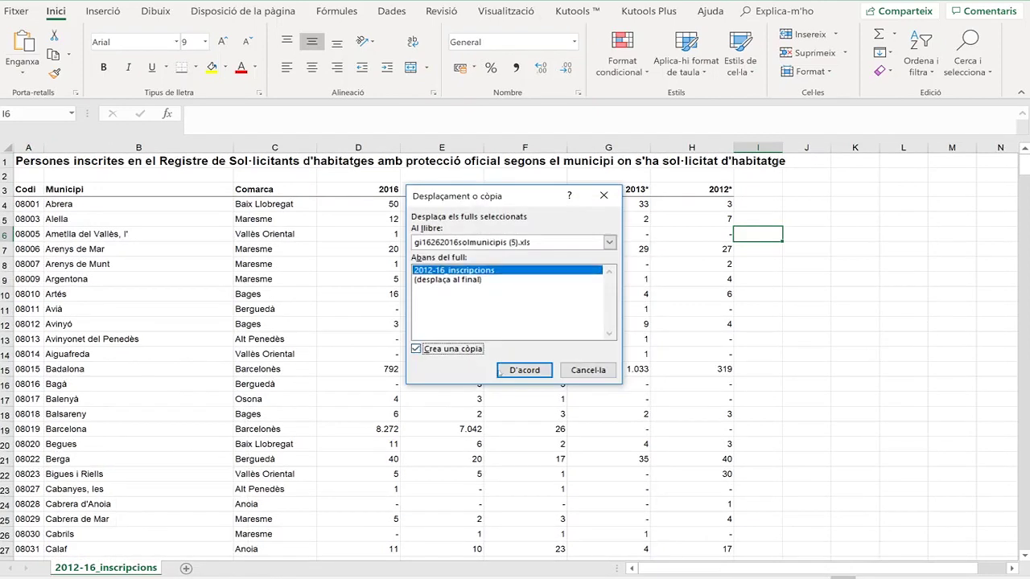
{"action": "left_click", "coordinate": [519, 371]}
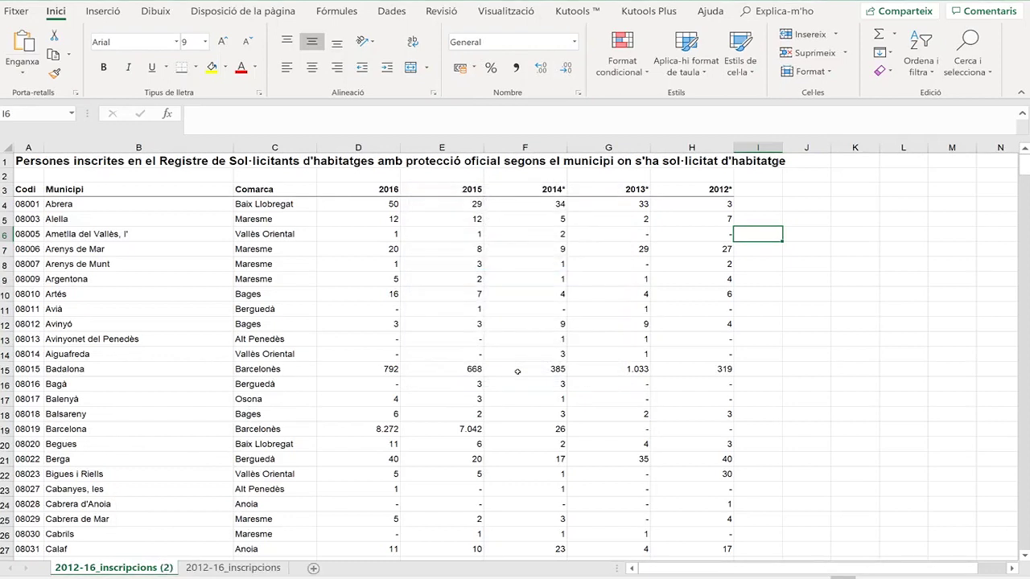
Step: Rename the copied sheet as treball
{"action": "left_click", "coordinate": [210, 571]}
{"action": "left_click", "coordinate": [152, 568], "text": "ctrl"}
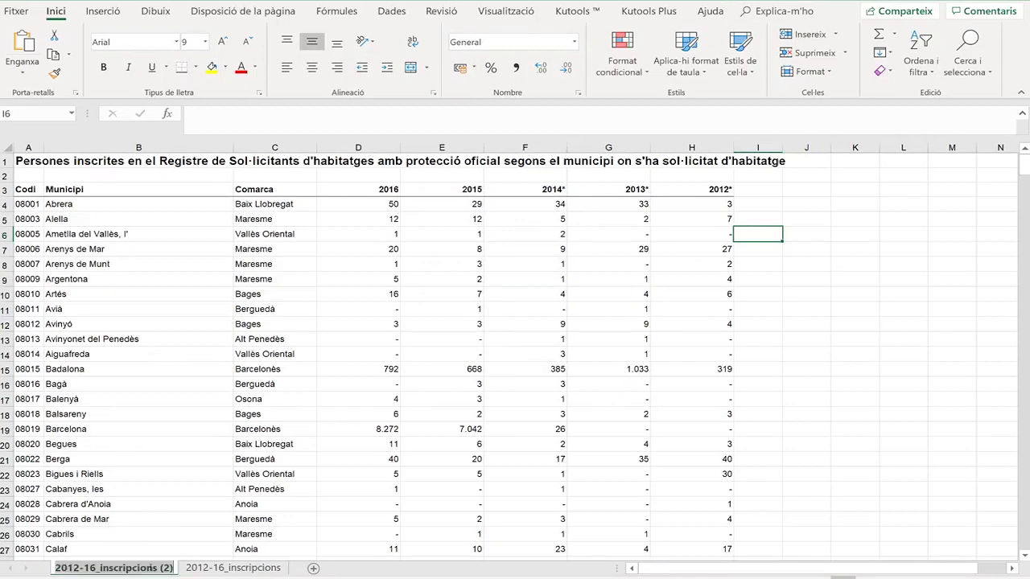
{"action": "double_click", "coordinate": [152, 568]}
{"action": "type", "text": "t"}
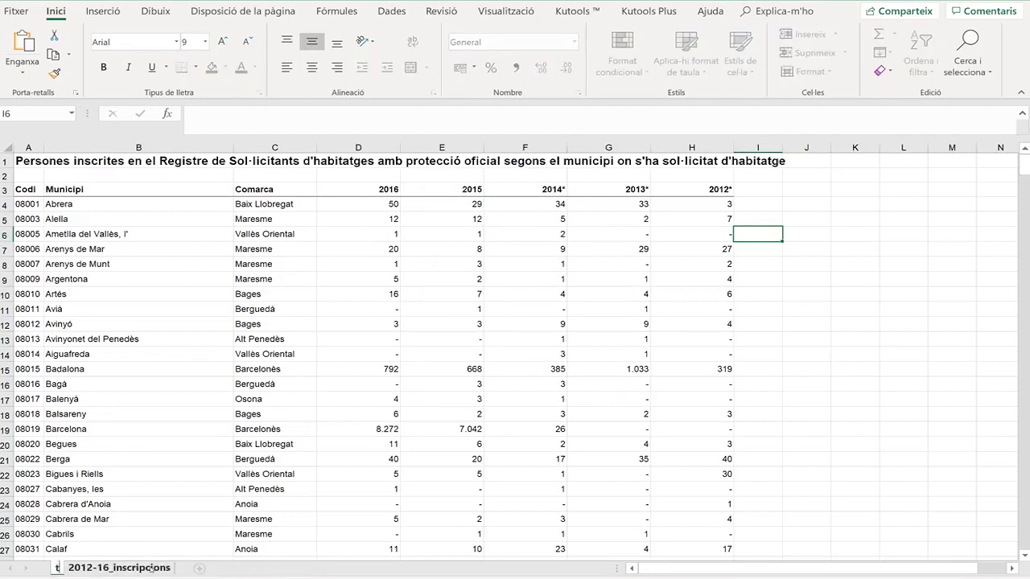
{"action": "type", "text": "reball"}
{"action": "key", "text": "Return"}
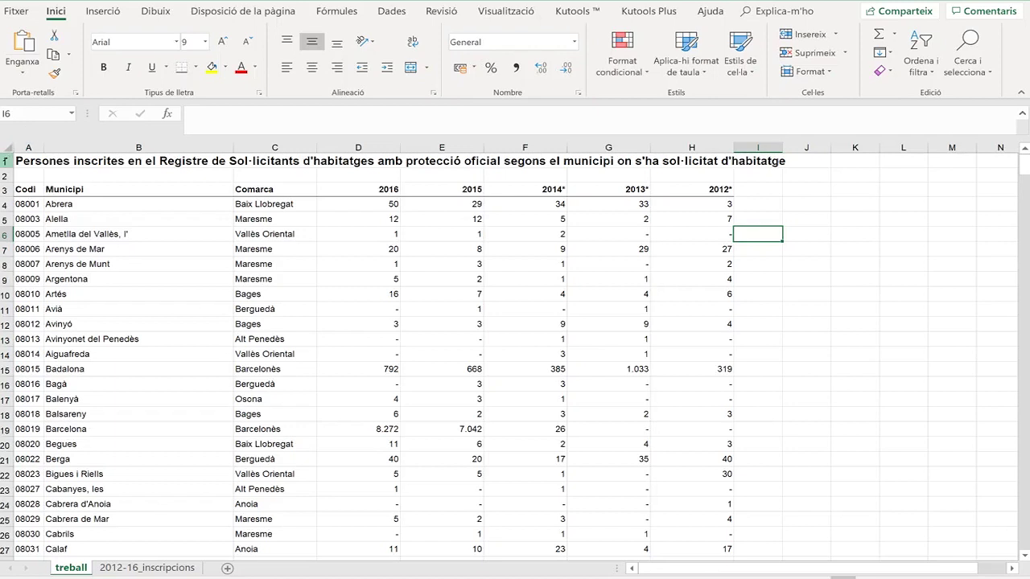
Step: Delete the title row and the empty row above the column headers on the treball sheet
{"action": "left_click_drag", "start_coordinate": [4, 162], "coordinate": [3, 175]}
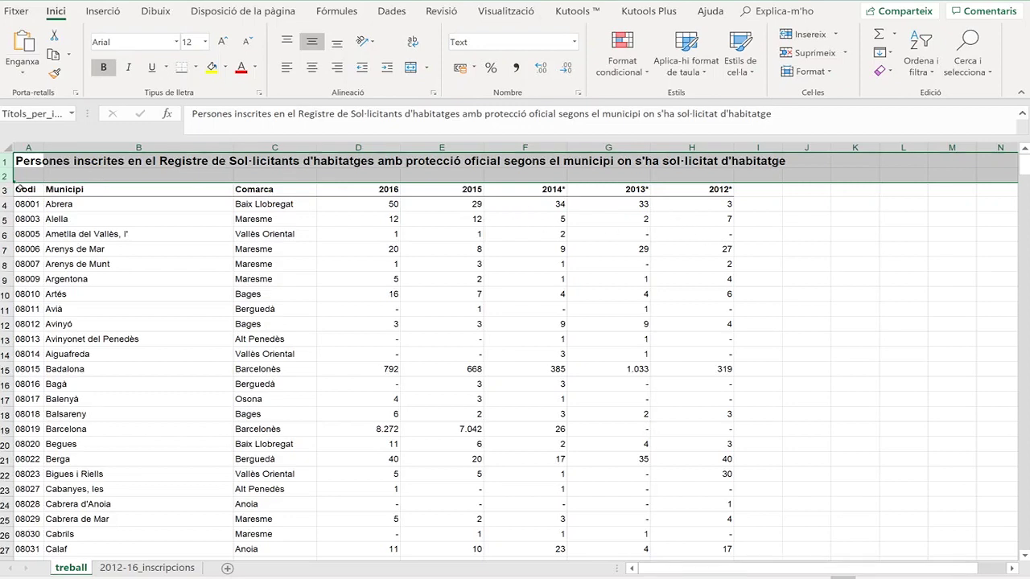
{"action": "left_click", "coordinate": [3, 189]}
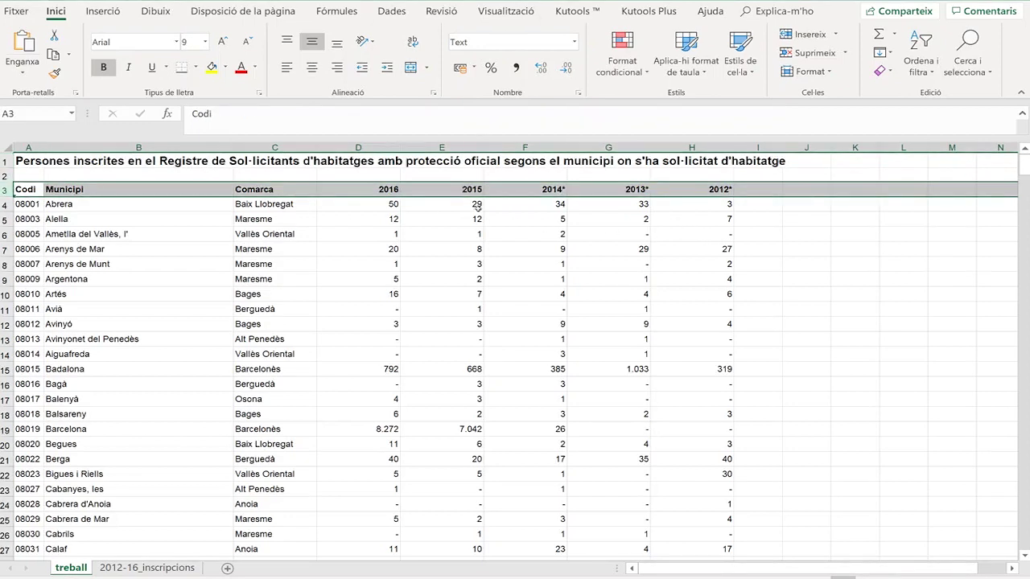
{"action": "left_click_drag", "start_coordinate": [4, 161], "coordinate": [4, 171]}
{"action": "right_click", "coordinate": [6, 171]}
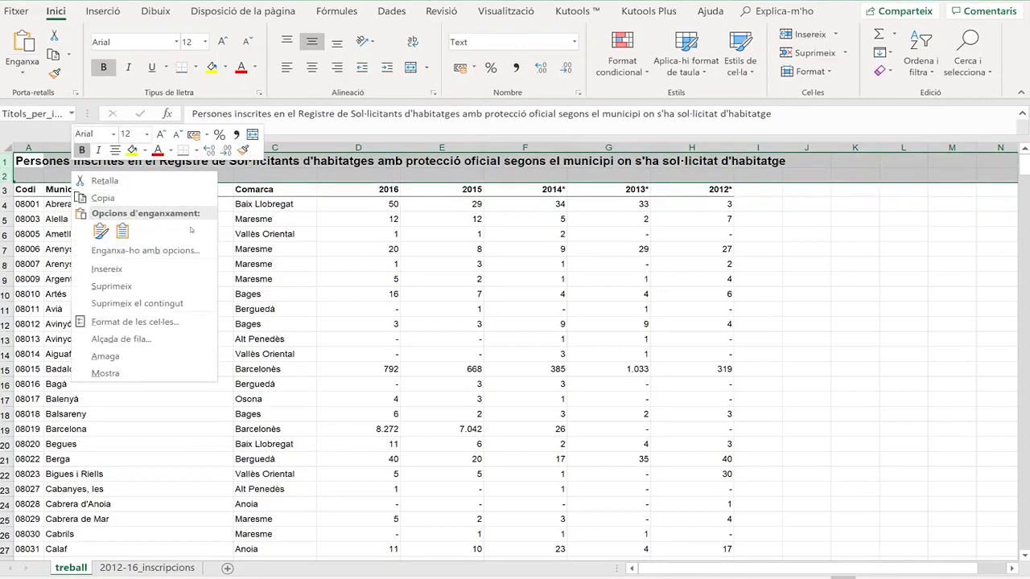
{"action": "left_click", "coordinate": [113, 287]}
{"action": "left_click", "coordinate": [375, 265]}
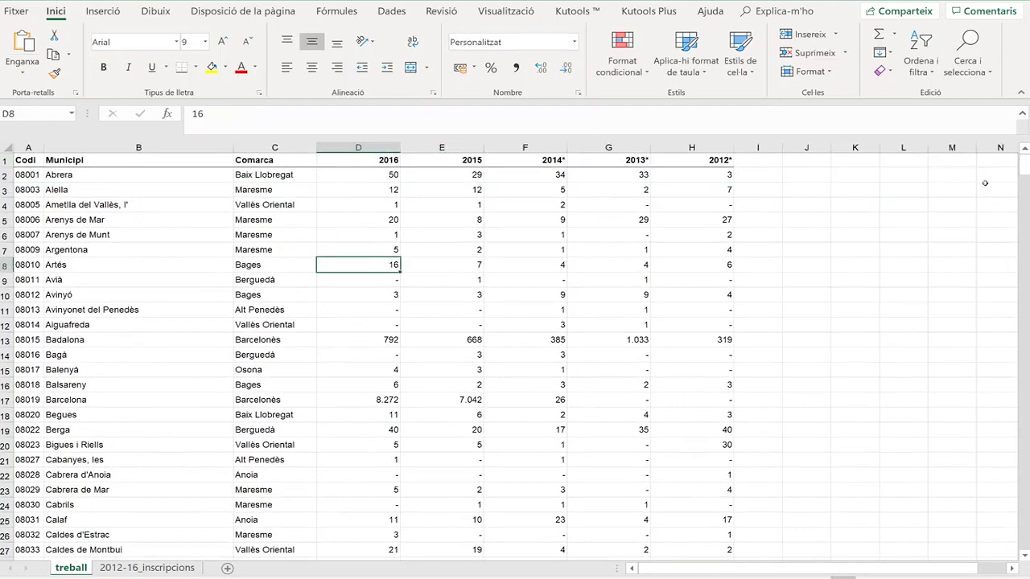
Step: Delete rows 533 to 537 below the table, which hold the footnote and the source note
{"action": "left_click_drag", "start_coordinate": [1025, 165], "coordinate": [1000, 553]}
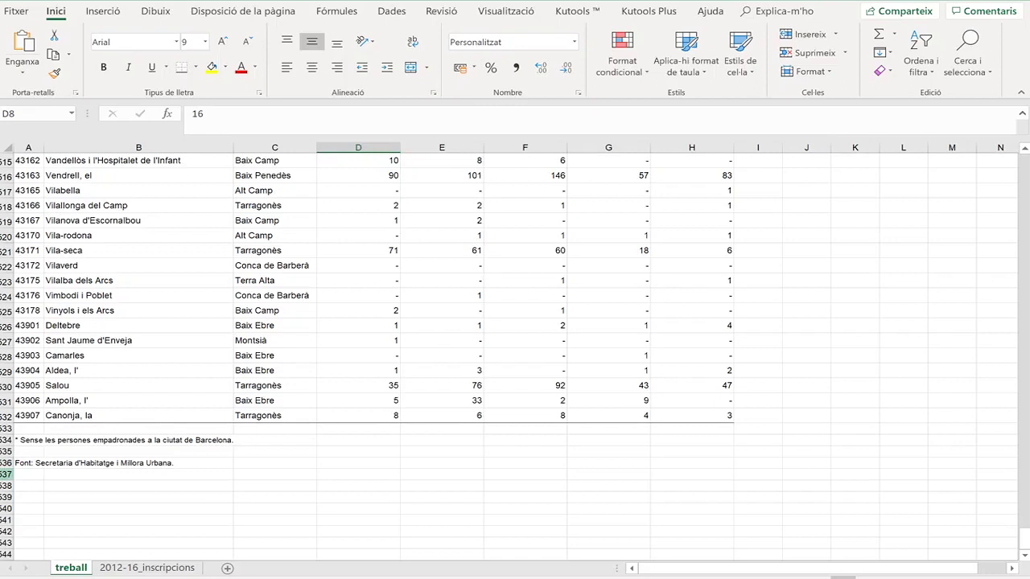
{"action": "left_click_drag", "start_coordinate": [6, 474], "coordinate": [6, 429]}
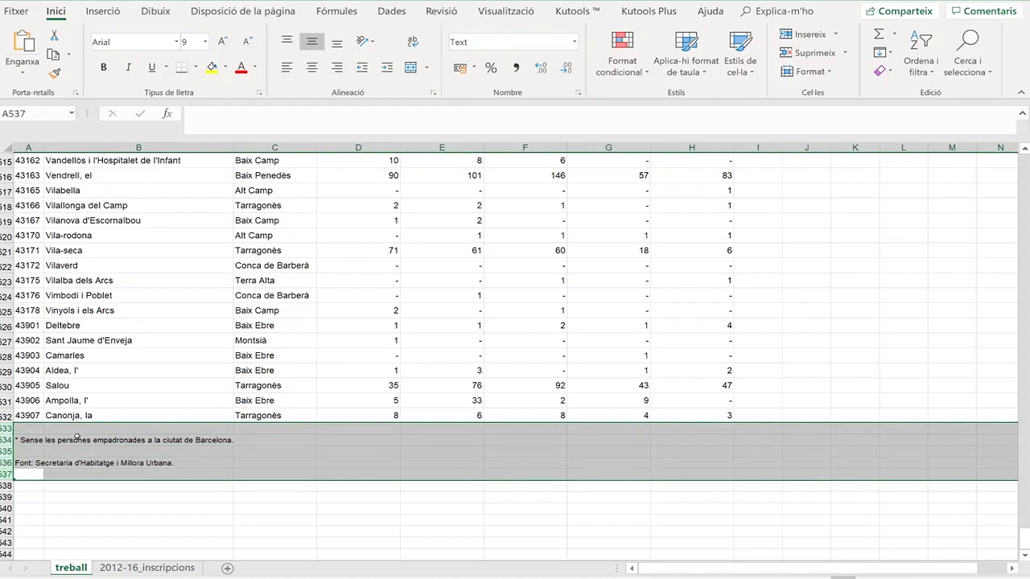
{"action": "right_click", "coordinate": [78, 441]}
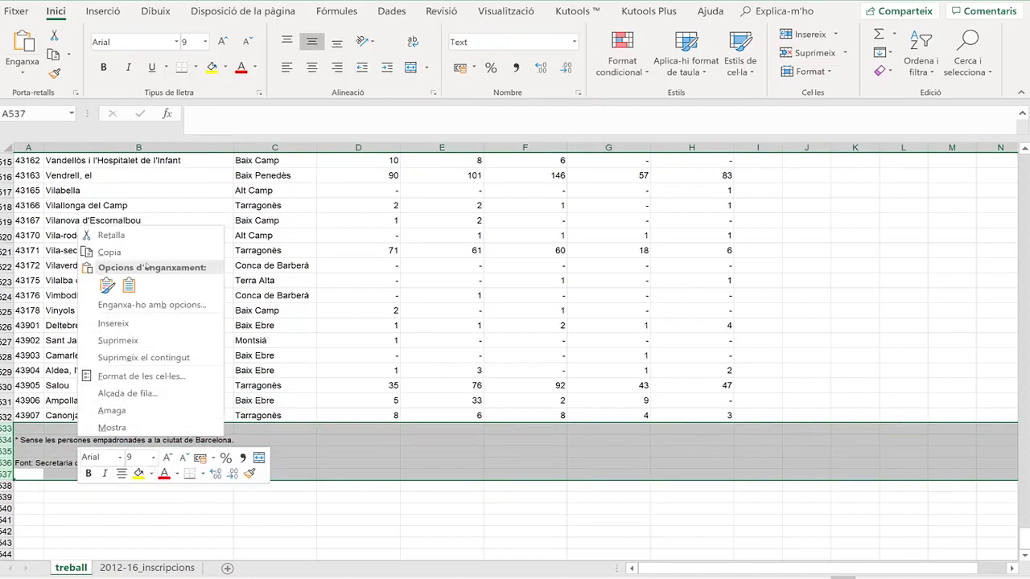
{"action": "left_click", "coordinate": [119, 340]}
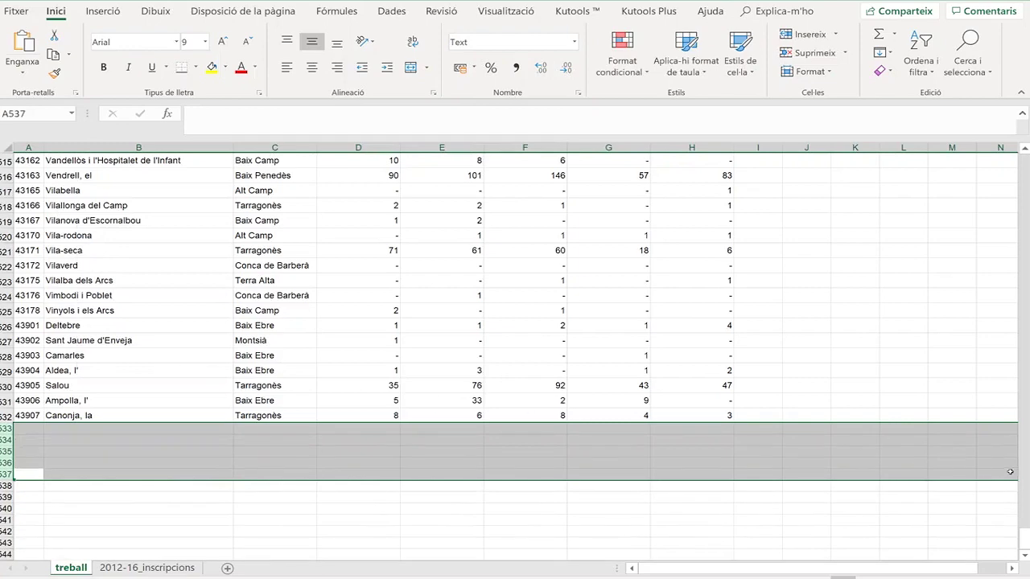
Step: Remove the asterisks from the year headers in F1, G1 and H1 so they read 2014, 2013 and 2012
{"action": "left_click_drag", "start_coordinate": [1026, 536], "coordinate": [1019, 141]}
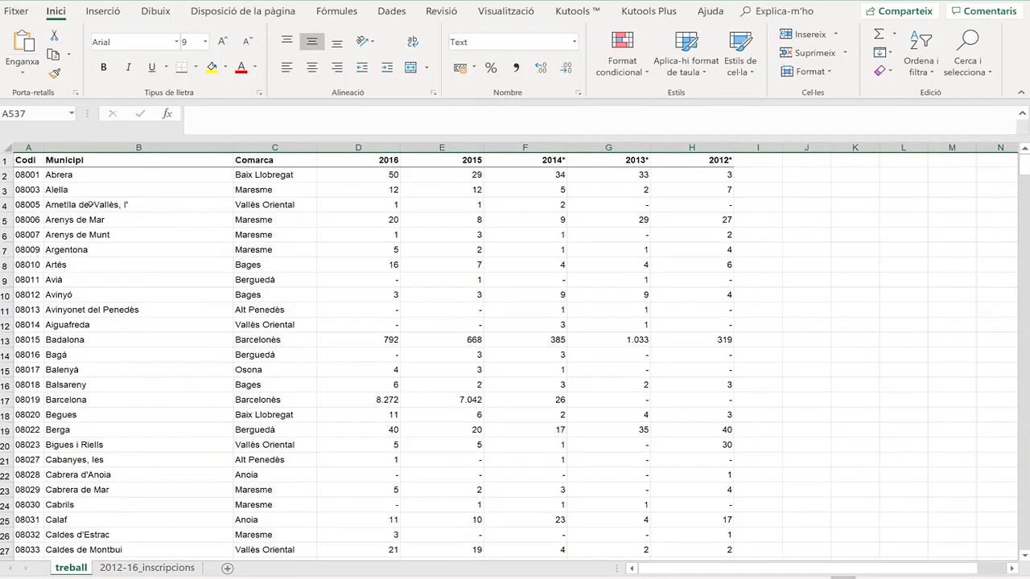
{"action": "left_click", "coordinate": [535, 161]}
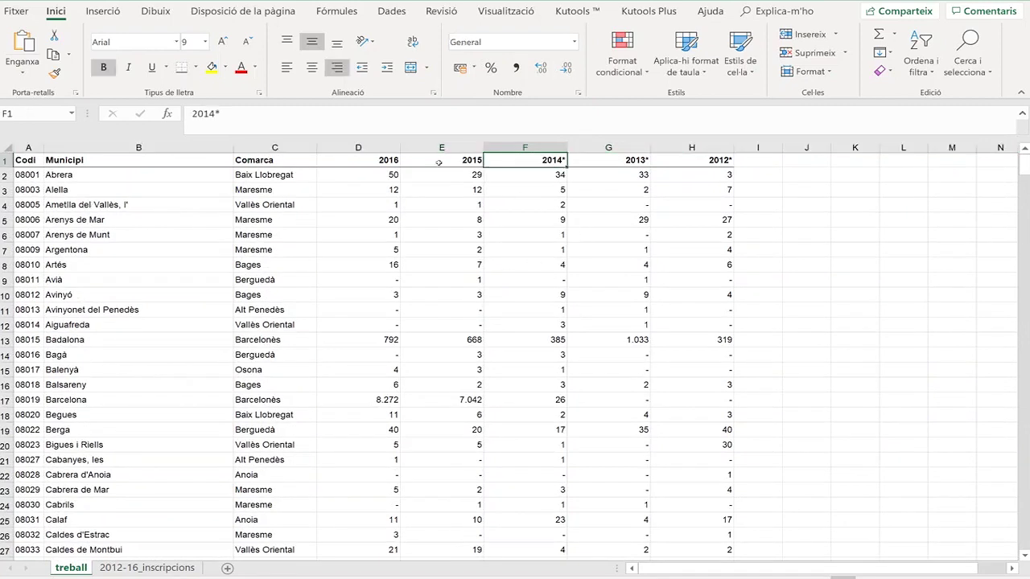
{"action": "left_click", "coordinate": [258, 114]}
{"action": "key", "text": "BackSpace"}
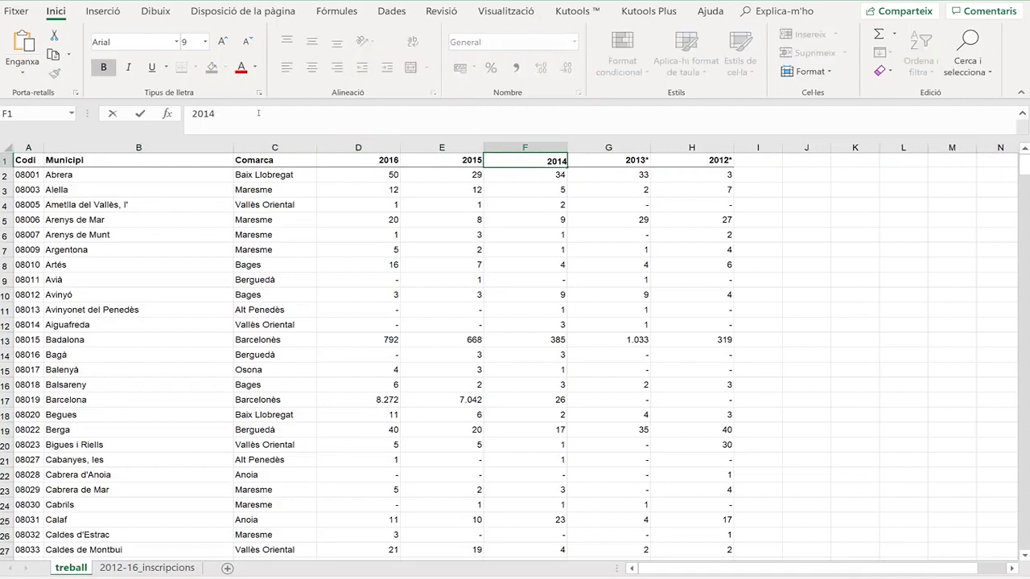
{"action": "key", "text": "Return"}
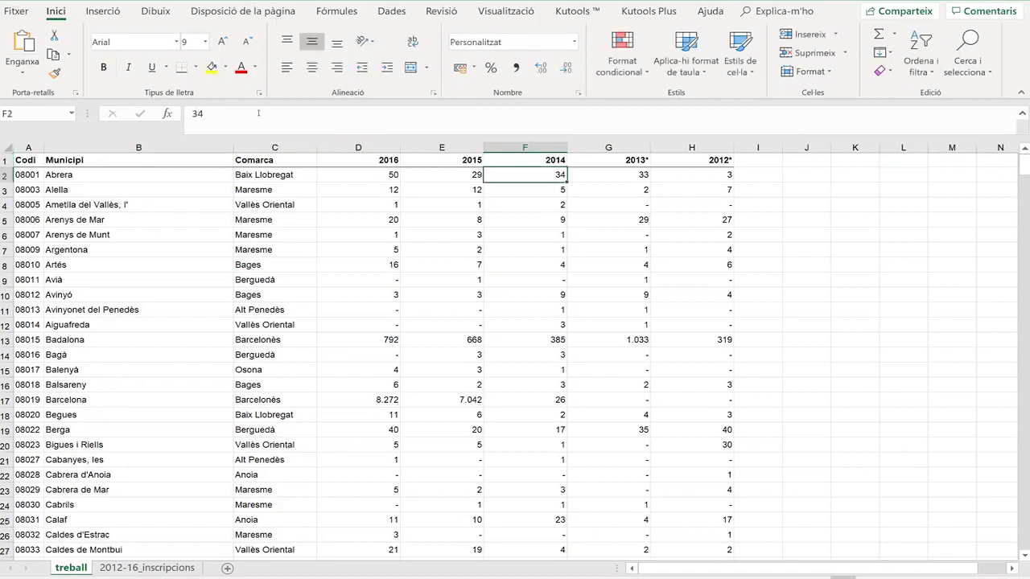
{"action": "left_click", "coordinate": [624, 161]}
{"action": "left_click", "coordinate": [296, 120]}
{"action": "key", "text": "BackSpace"}
{"action": "key", "text": "Return"}
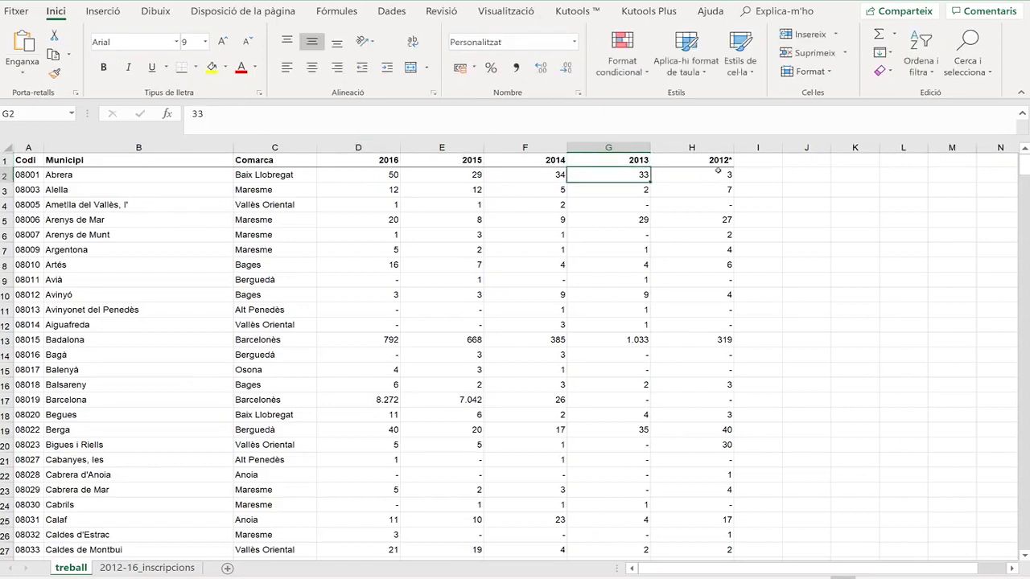
{"action": "left_click", "coordinate": [717, 162]}
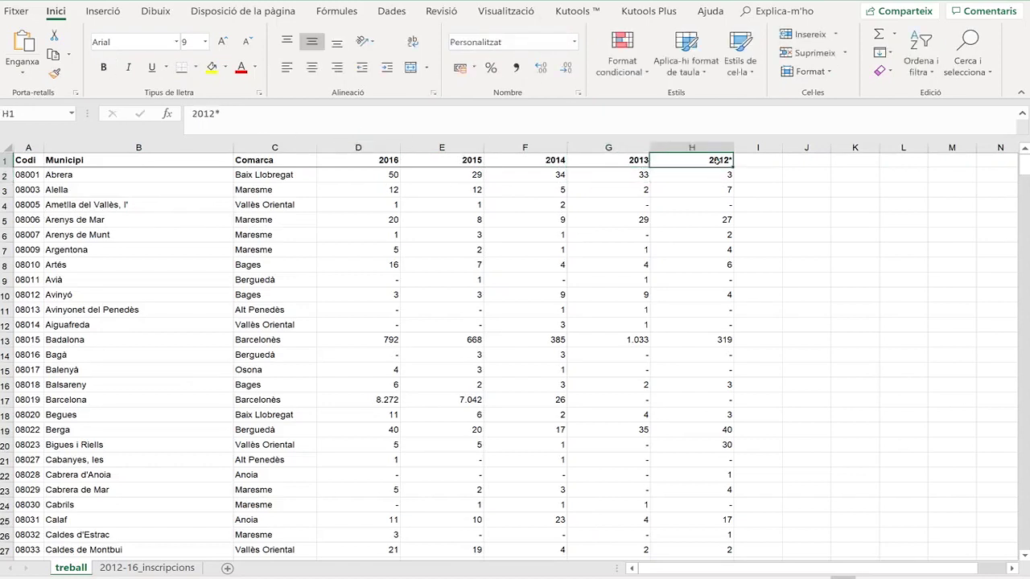
{"action": "left_click", "coordinate": [247, 107]}
{"action": "key", "text": "BackSpace"}
{"action": "key", "text": "Return"}
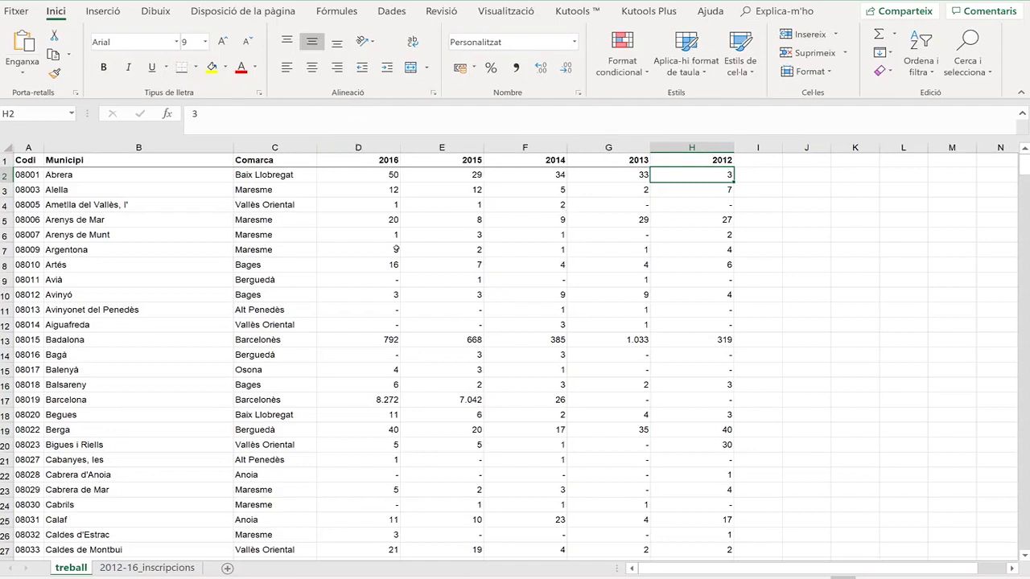
Step: Set the number format of columns D to H, from 2016 to 2012, to General
{"action": "left_click", "coordinate": [635, 206]}
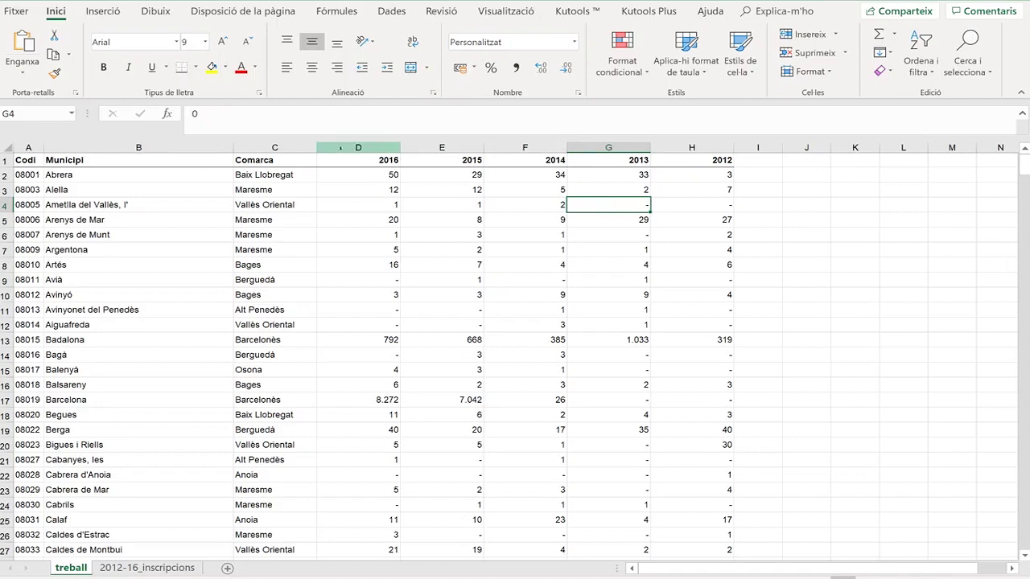
{"action": "left_click_drag", "start_coordinate": [343, 147], "coordinate": [720, 180]}
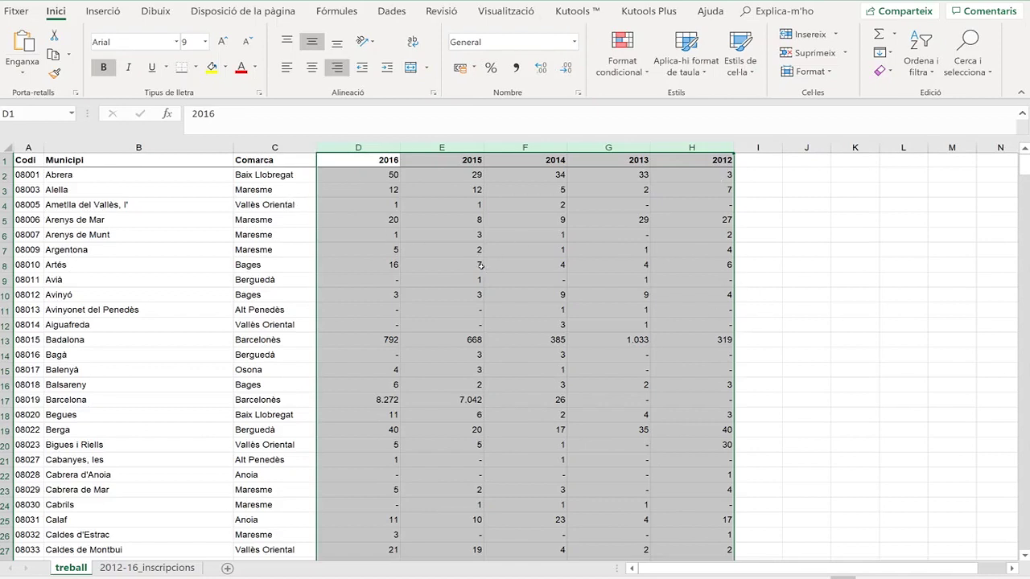
{"action": "right_click", "coordinate": [373, 186]}
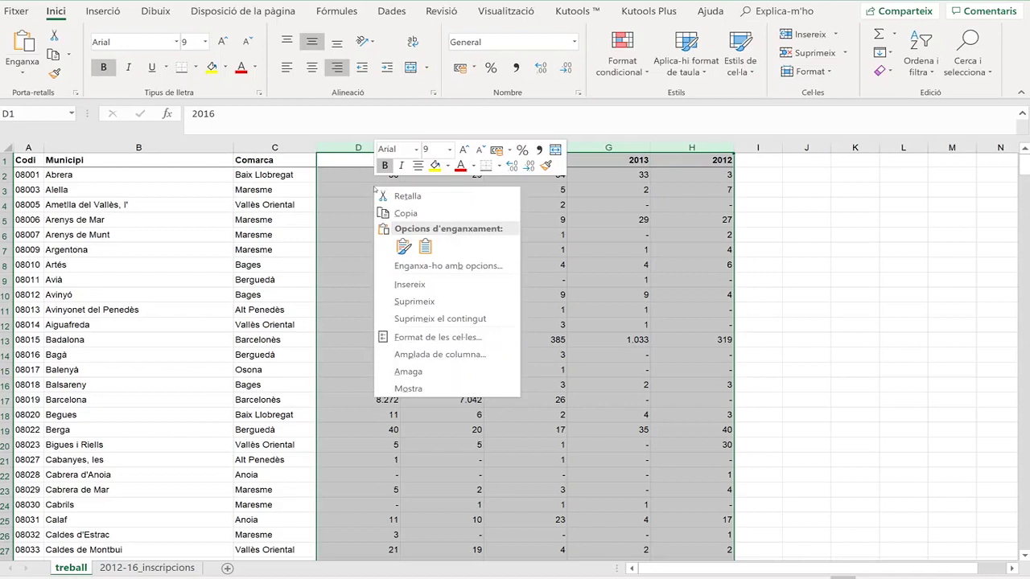
{"action": "left_click", "coordinate": [431, 343]}
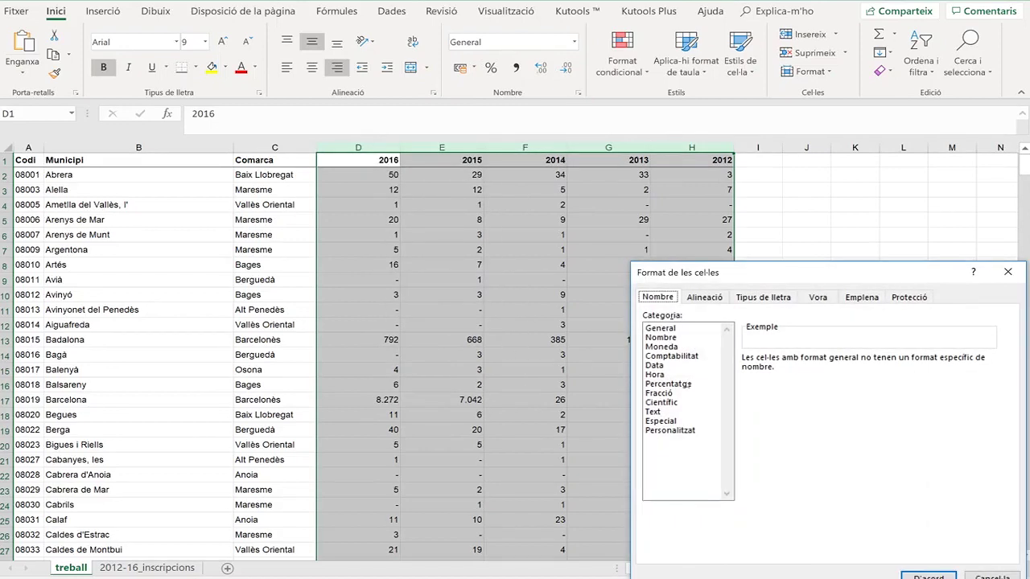
{"action": "left_click", "coordinate": [667, 330]}
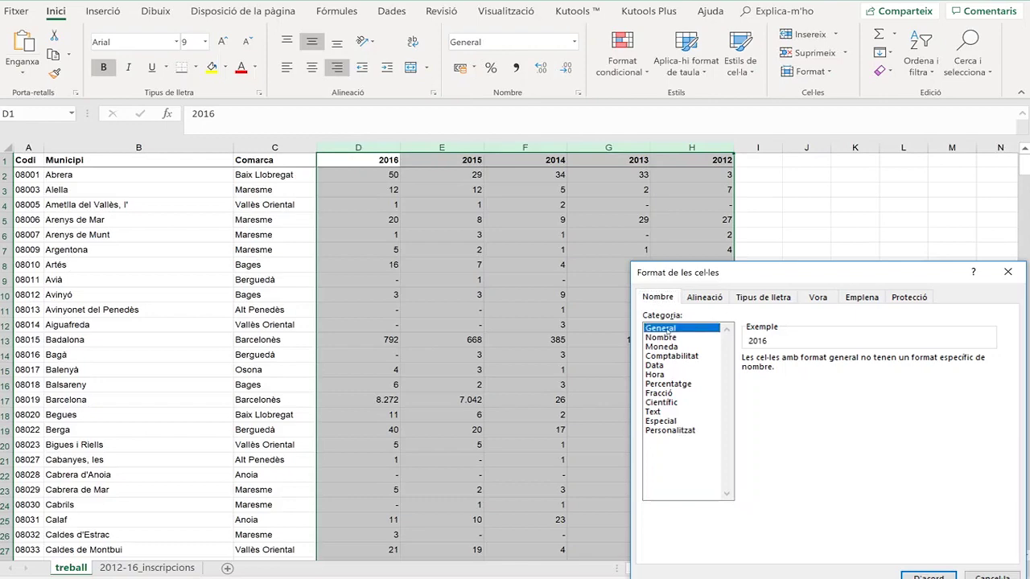
{"action": "left_click", "coordinate": [929, 576]}
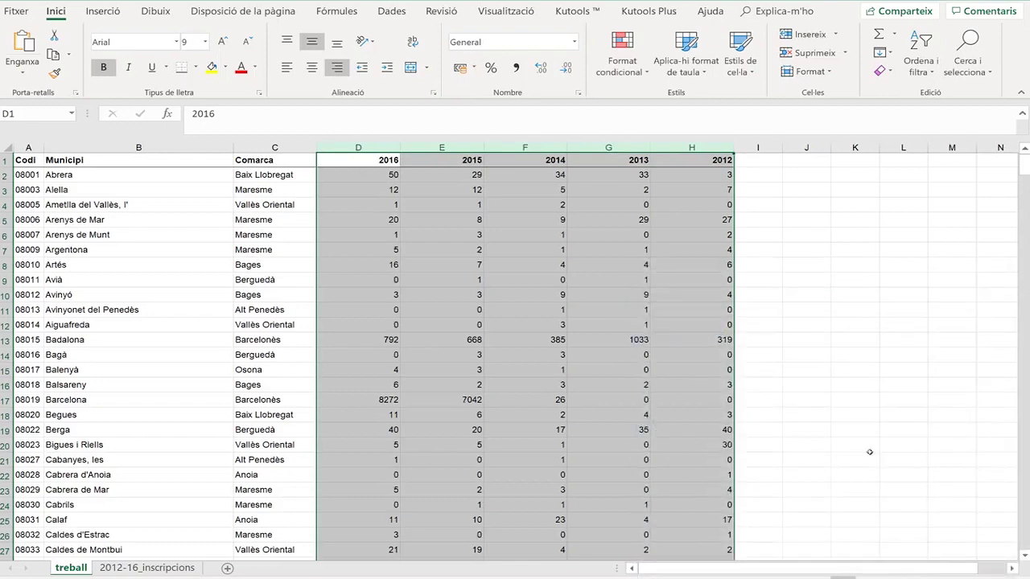
{"action": "left_click", "coordinate": [655, 239]}
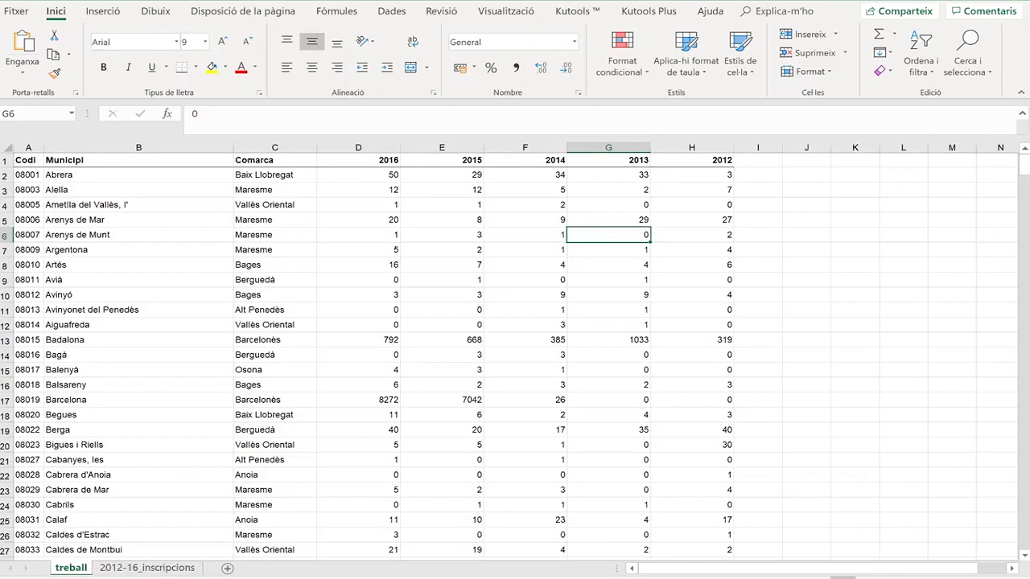
Step: Save the workbook to the Desktop under the name habitatges
{"action": "left_click", "coordinate": [17, 11]}
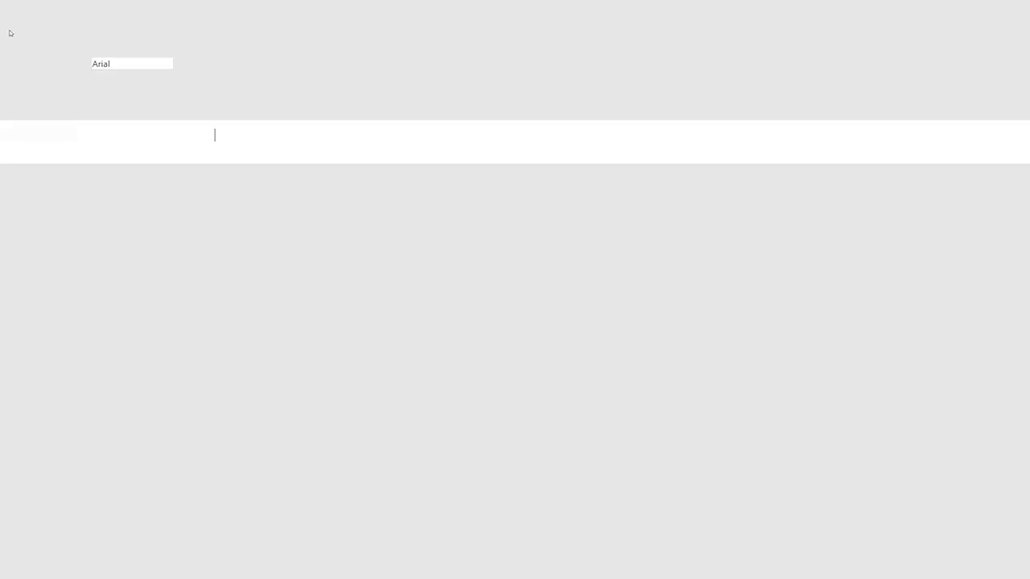
{"action": "left_click", "coordinate": [46, 225]}
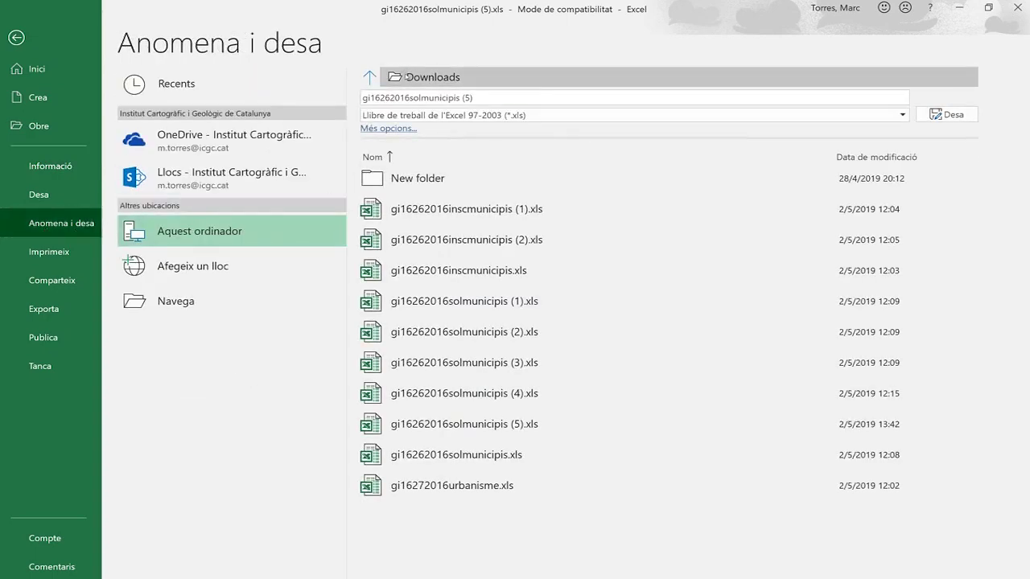
{"action": "left_click", "coordinate": [407, 76]}
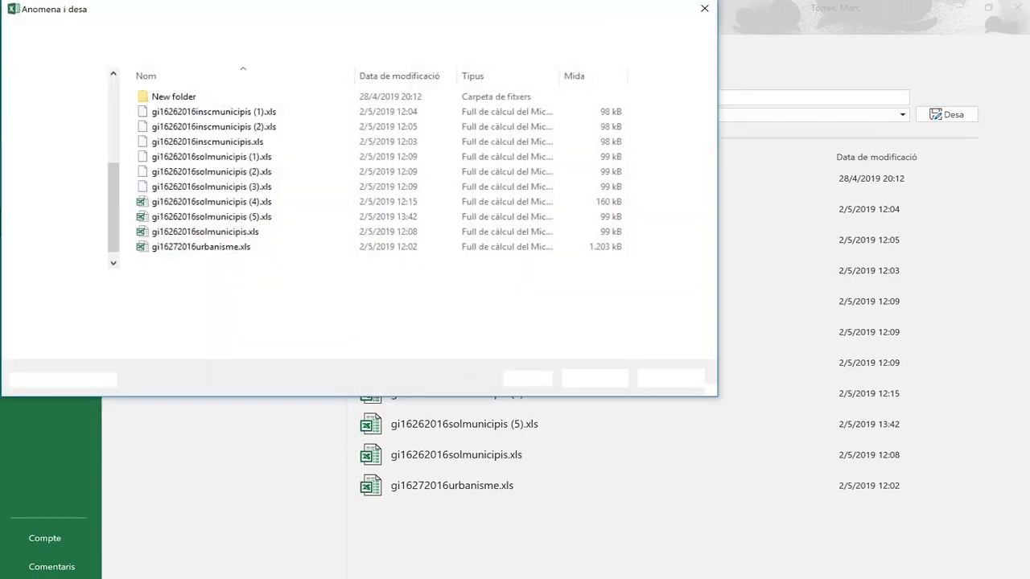
{"action": "left_click", "coordinate": [705, 8]}
{"action": "left_click", "coordinate": [370, 77]}
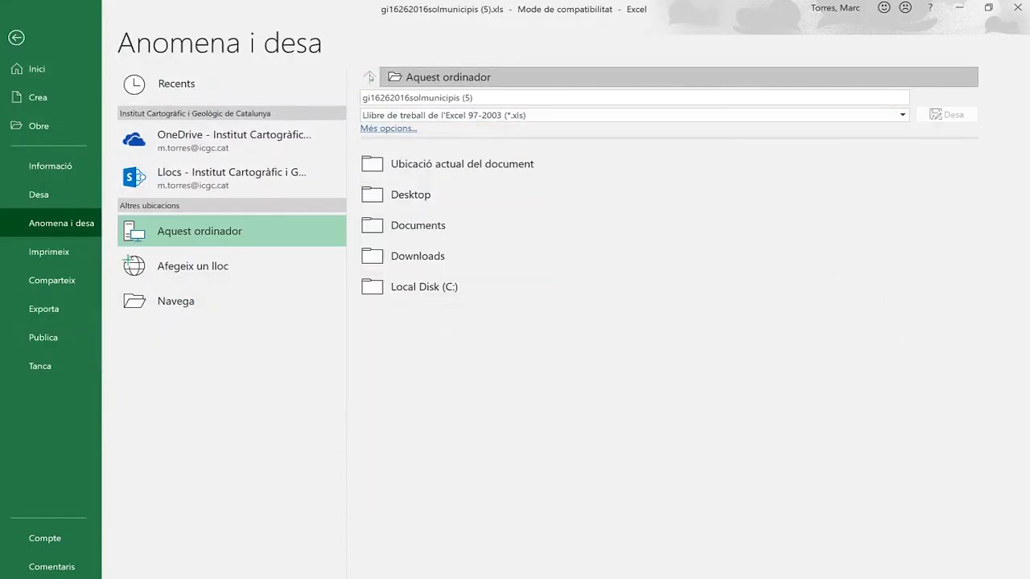
{"action": "left_click", "coordinate": [402, 199]}
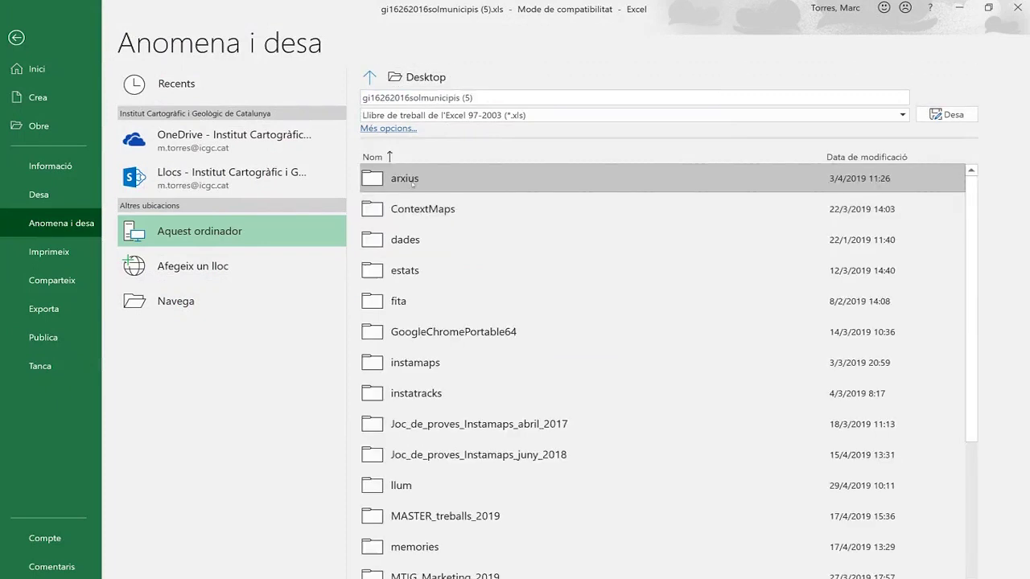
{"action": "left_click", "coordinate": [506, 98]}
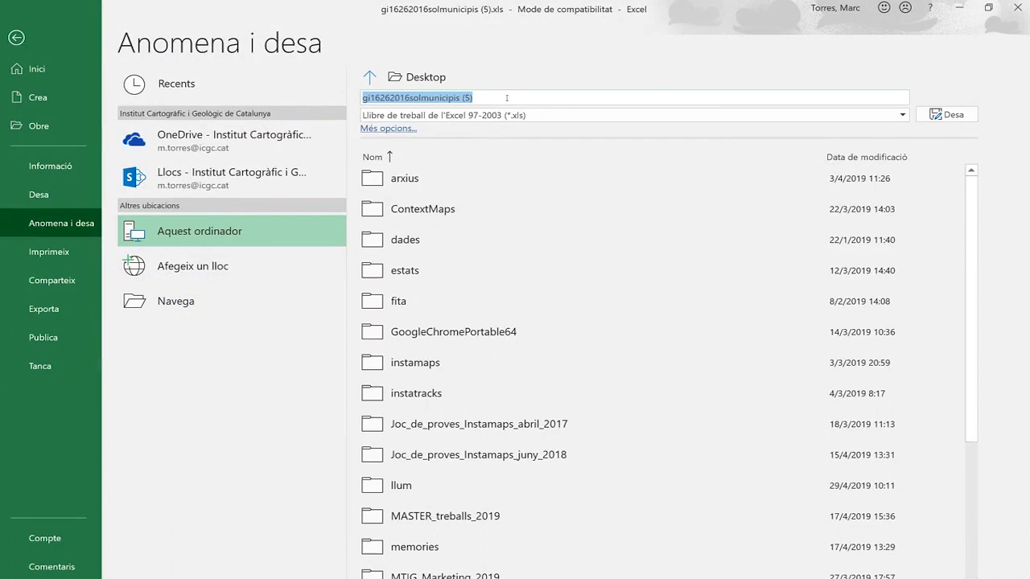
{"action": "type", "text": "habitatges"}
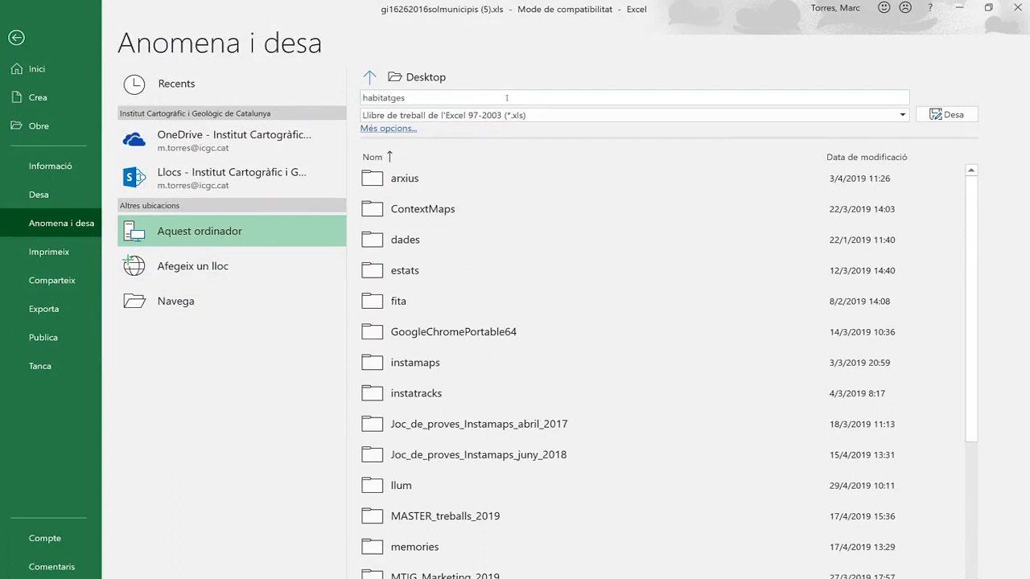
{"action": "left_click", "coordinate": [937, 118]}
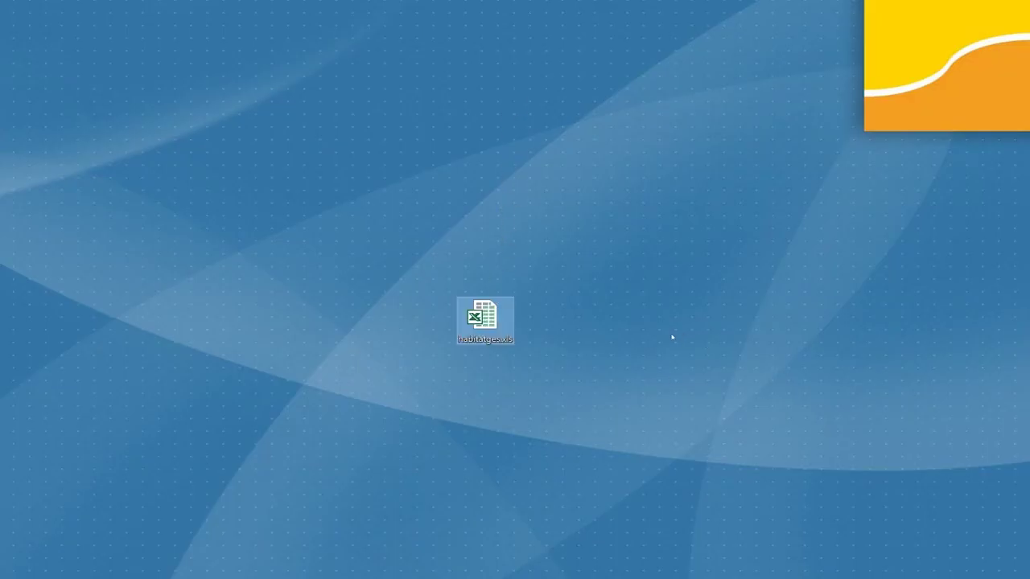
Step: Switch to the InstaMaps map in the browser and load habitatges.xls from the desktop into it
{"action": "left_click", "coordinate": [674, 333]}
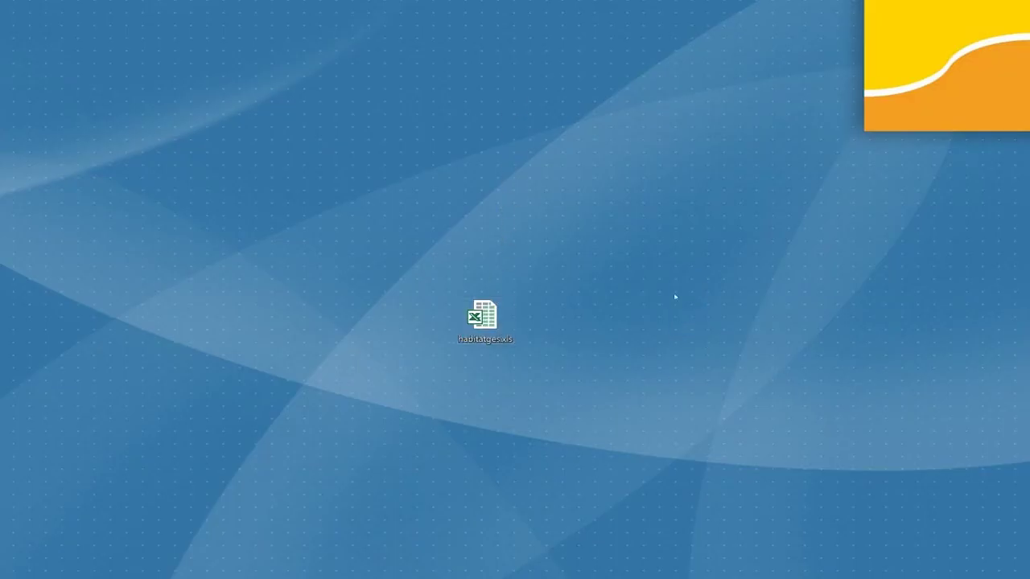
{"action": "mouse_move", "coordinate": [485, 331]}
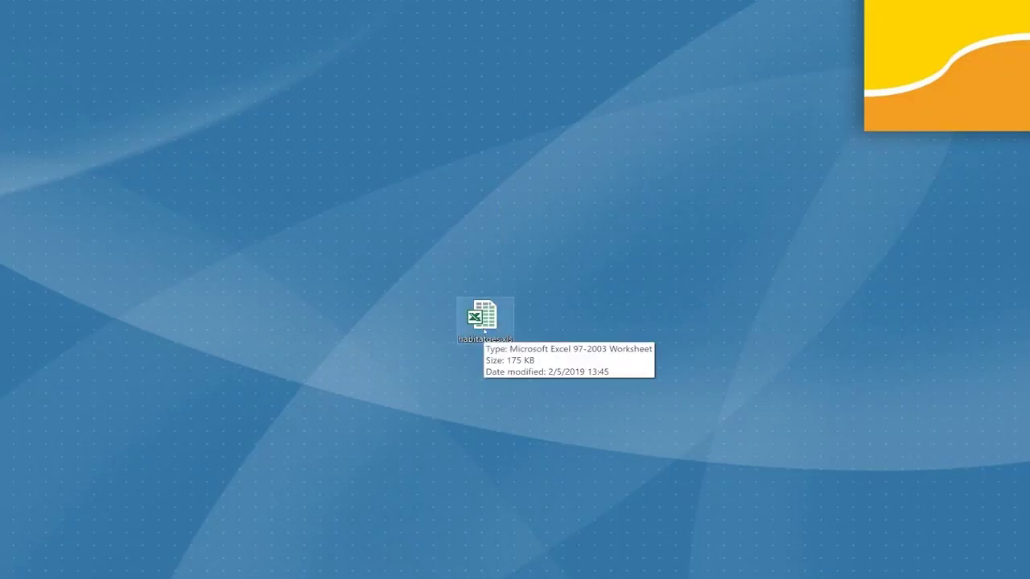
{"action": "left_click", "coordinate": [485, 321]}
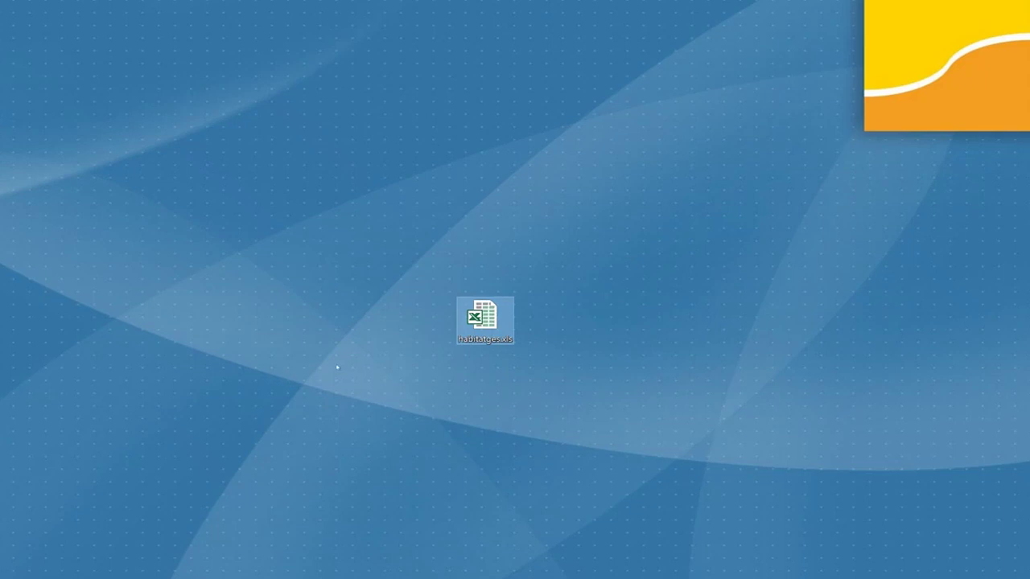
{"action": "left_click_drag", "start_coordinate": [476, 323], "coordinate": [667, 121]}
{"action": "right_click", "coordinate": [385, 578]}
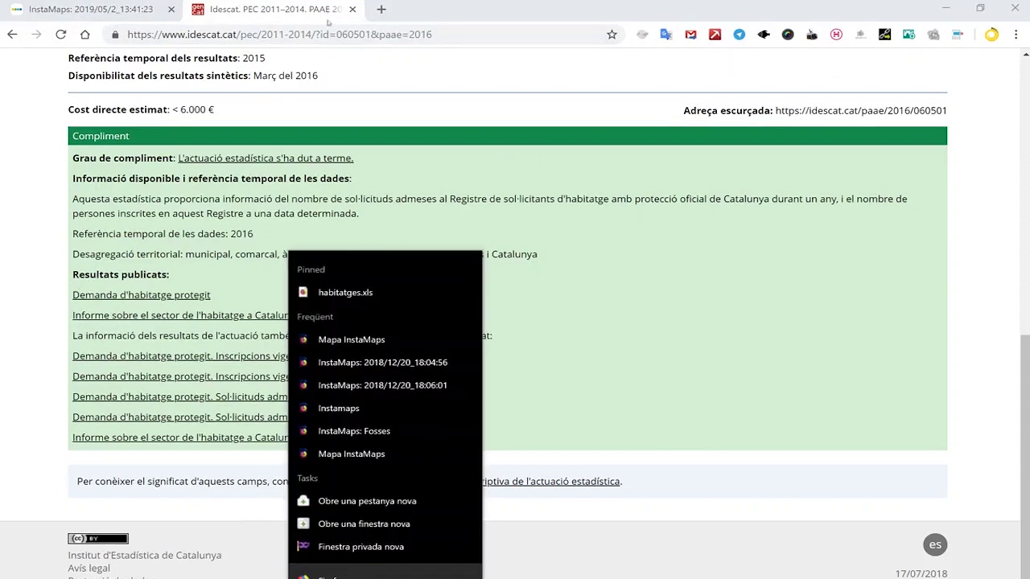
{"action": "left_click", "coordinate": [88, 9]}
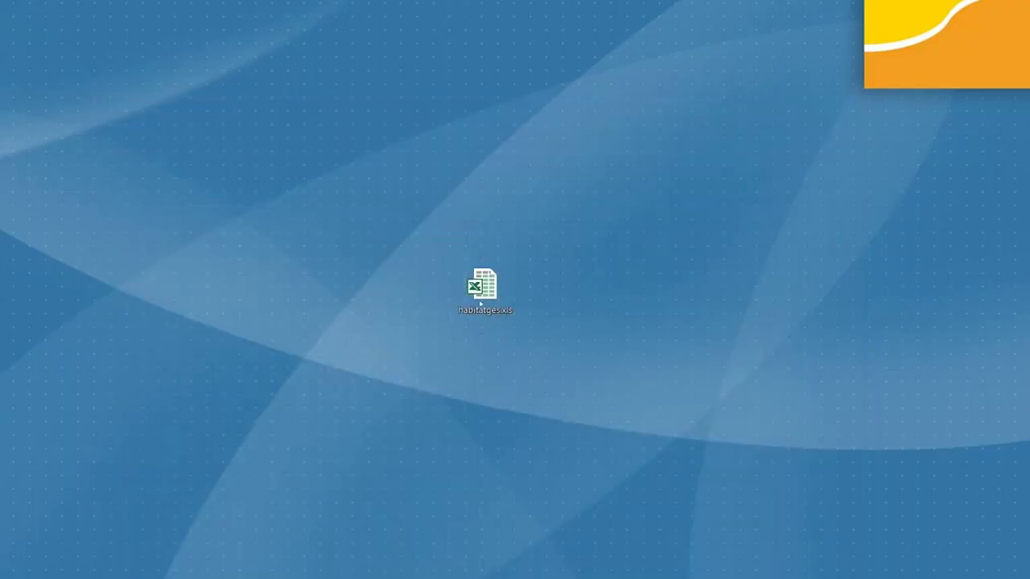
{"action": "left_click_drag", "start_coordinate": [481, 303], "coordinate": [592, 271]}
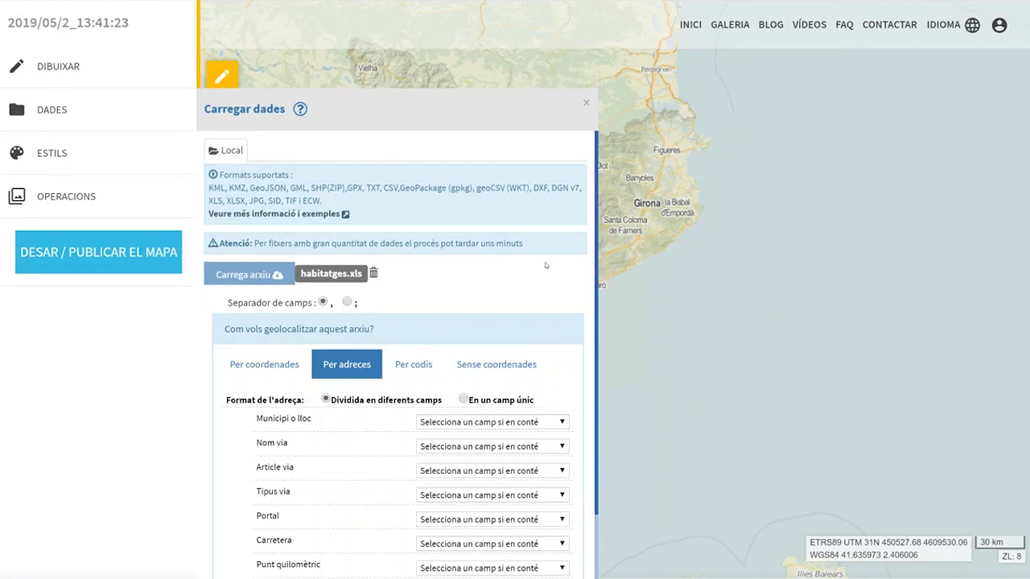
Step: Geolocate the file by codes, using Municipis, code type INE (5 dígits) and the CODI field, and process it
{"action": "left_click", "coordinate": [426, 368]}
{"action": "left_click", "coordinate": [424, 398]}
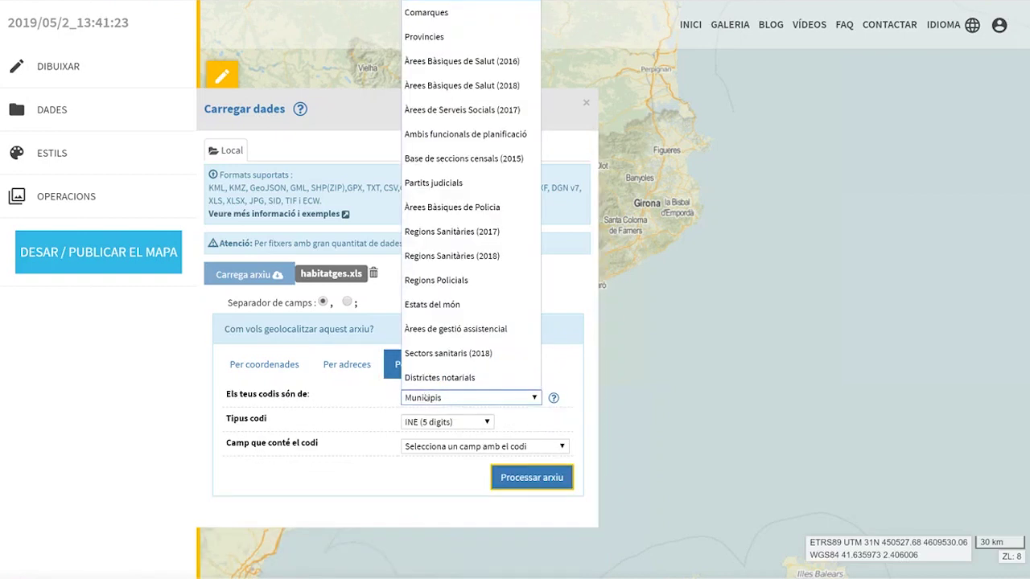
{"action": "left_click", "coordinate": [424, 397]}
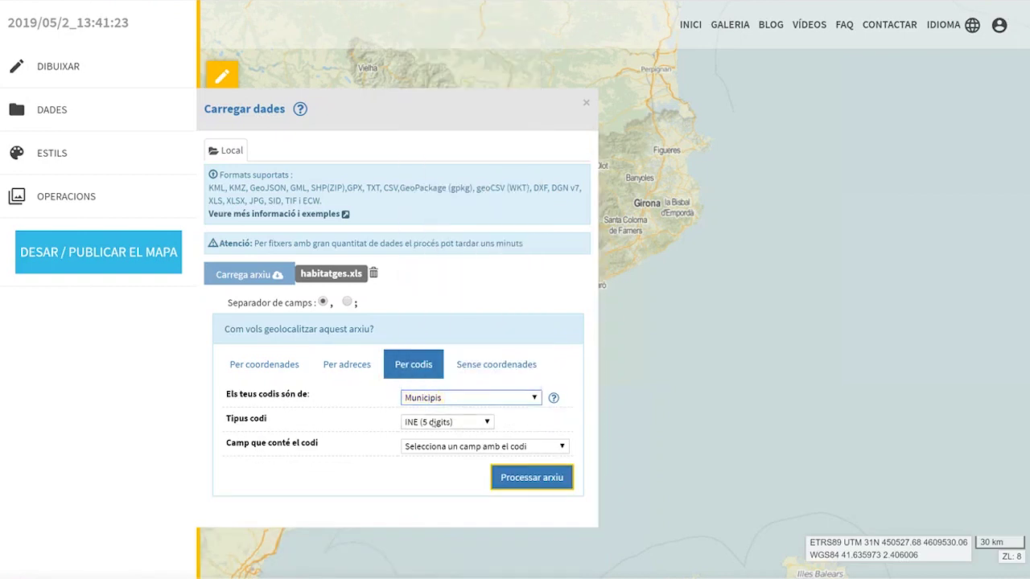
{"action": "left_click", "coordinate": [433, 422]}
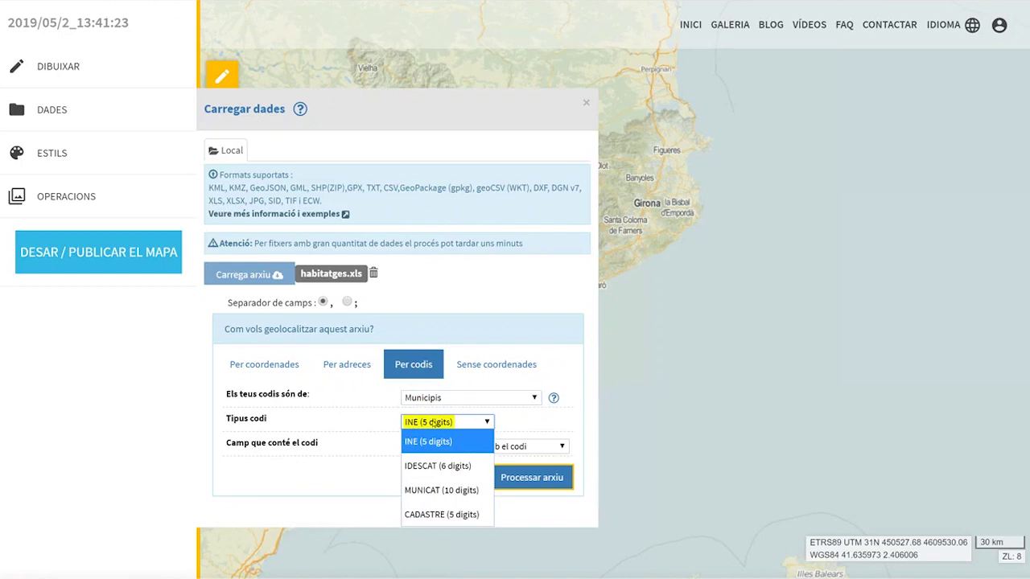
{"action": "left_click", "coordinate": [433, 422]}
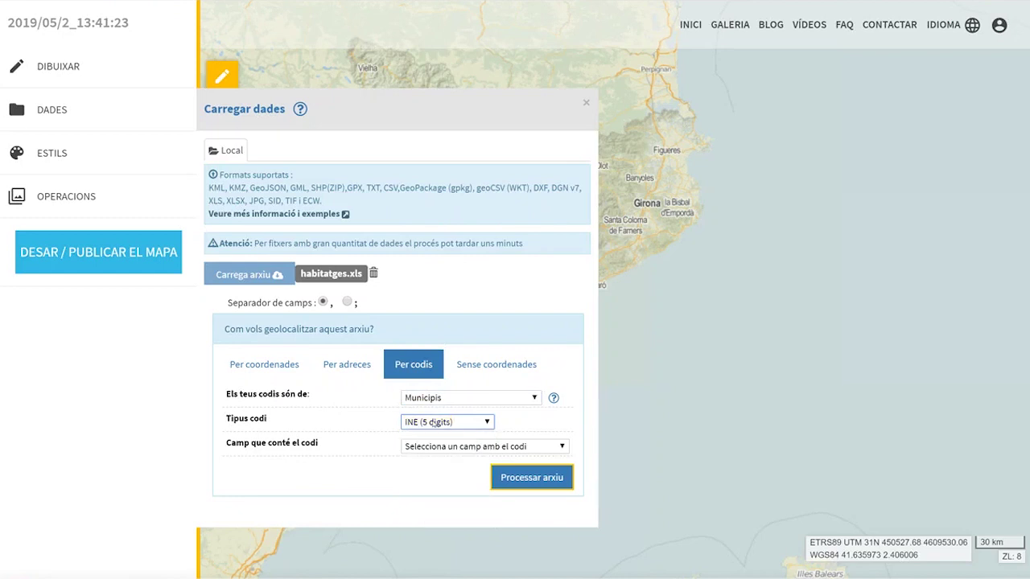
{"action": "left_click", "coordinate": [435, 447]}
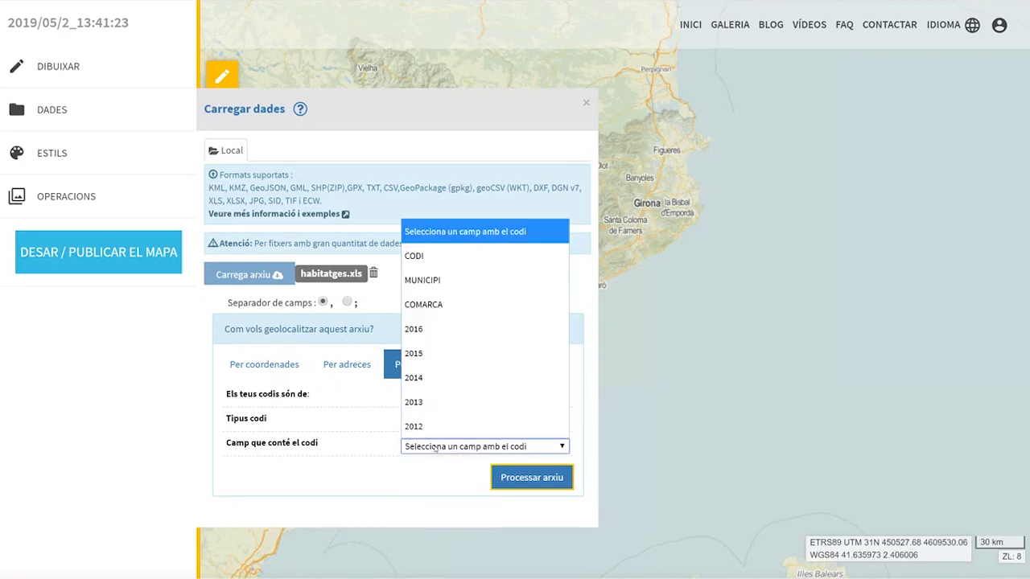
{"action": "left_click", "coordinate": [427, 256]}
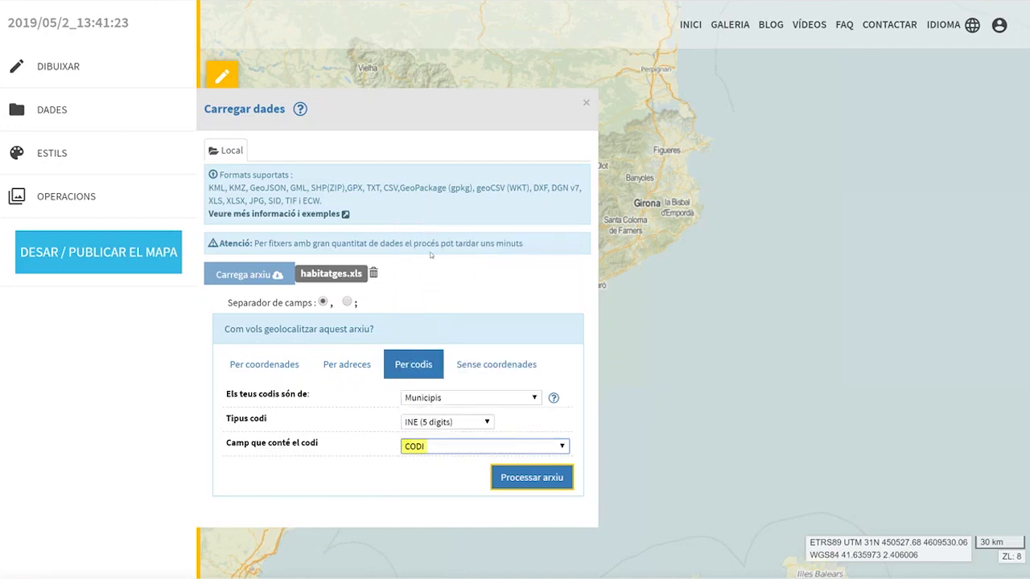
{"action": "left_click", "coordinate": [517, 479]}
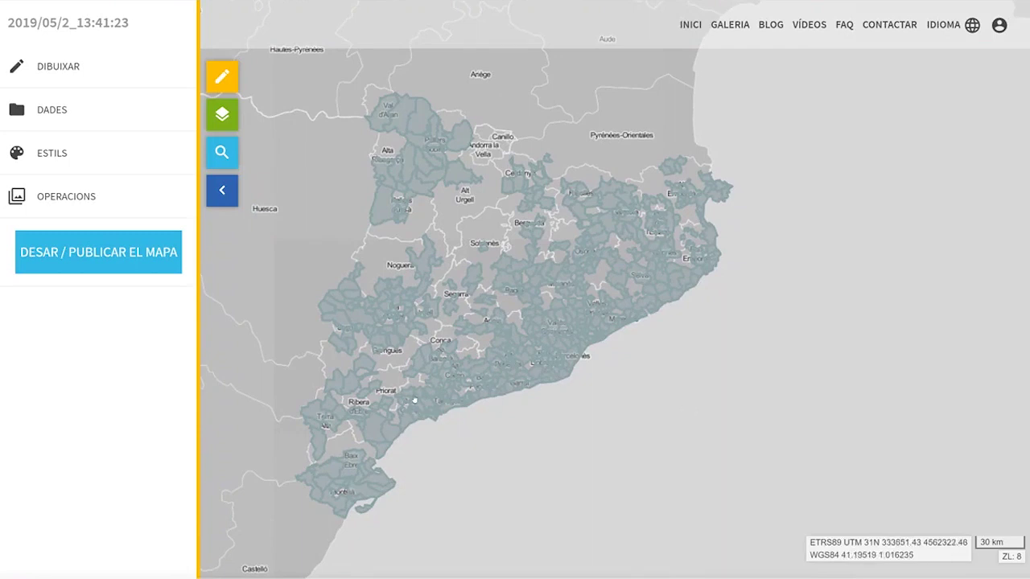
Step: Examine the loaded municipality polygons around Barcelona and the nearby coast
{"action": "scroll", "coordinate": [606, 370], "scroll_direction": "up", "scroll_amount": 2}
{"action": "left_click_drag", "start_coordinate": [606, 370], "coordinate": [685, 405]}
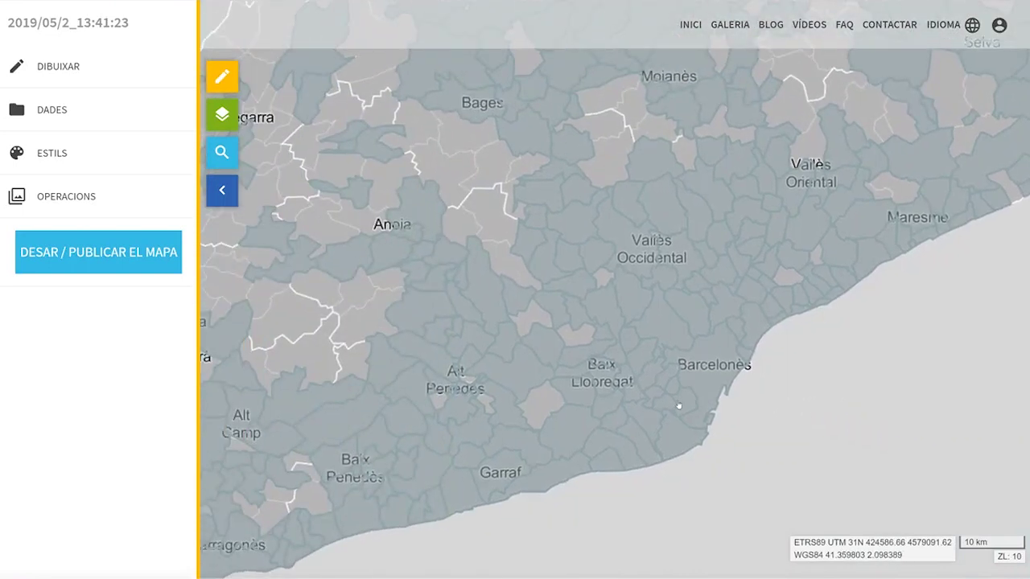
{"action": "left_click_drag", "start_coordinate": [679, 406], "coordinate": [550, 250]}
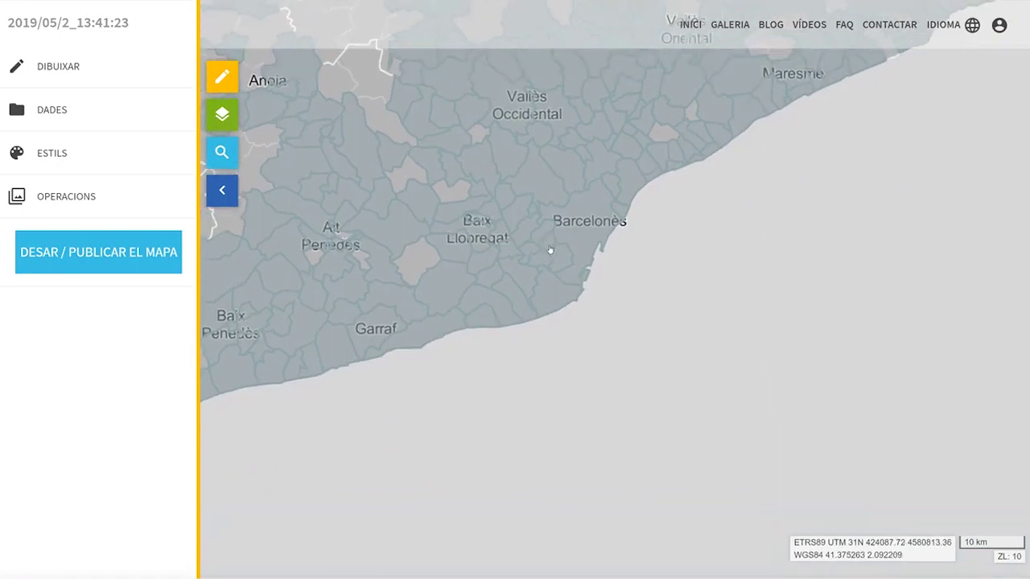